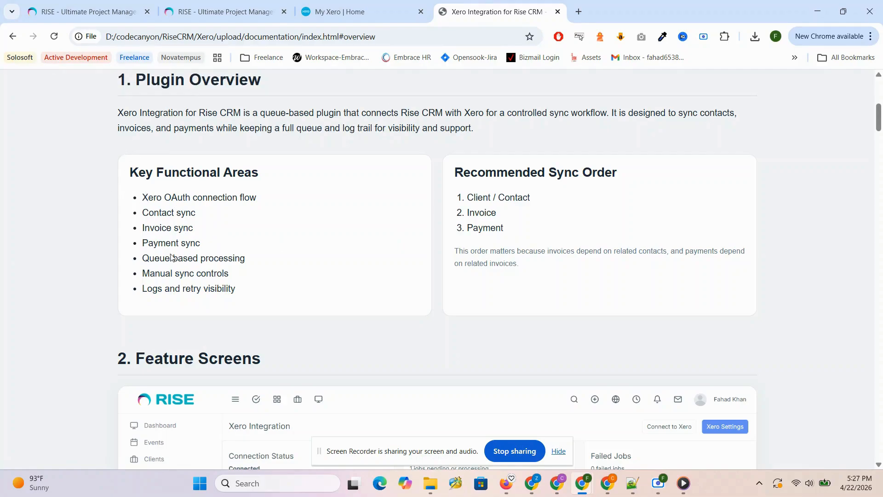
- Review the plugin's key functional areas and recommended sync order in the documentation overview
drag(155, 258, 246, 257)
click(330, 267)
drag(506, 230, 468, 209)
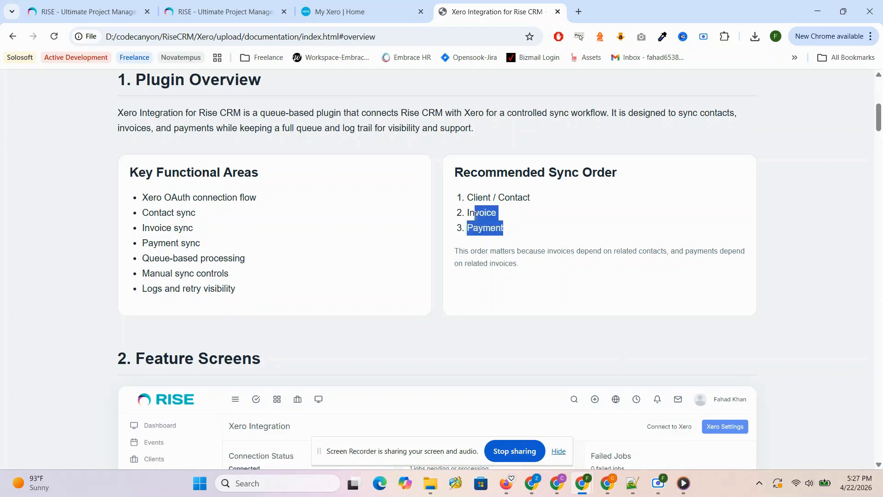
drag(184, 228, 146, 252)
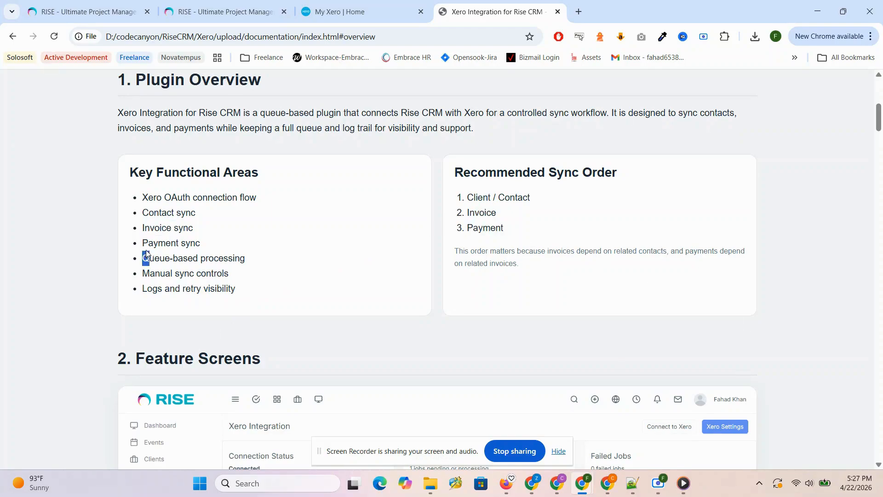
click(155, 252)
drag(155, 291, 288, 295)
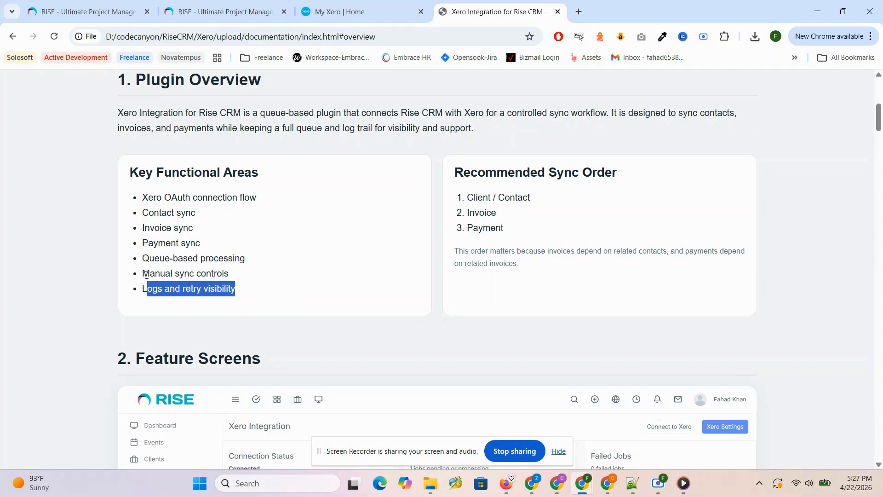
drag(150, 274, 275, 275)
click(280, 258)
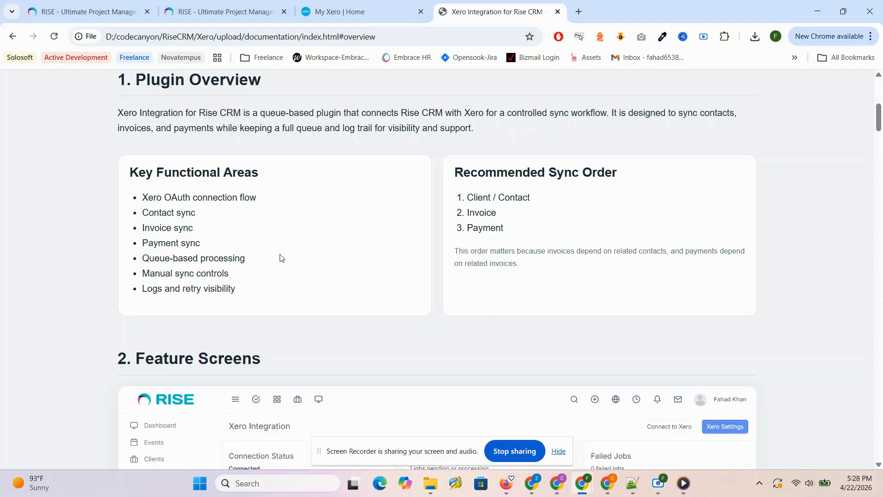
click(658, 482)
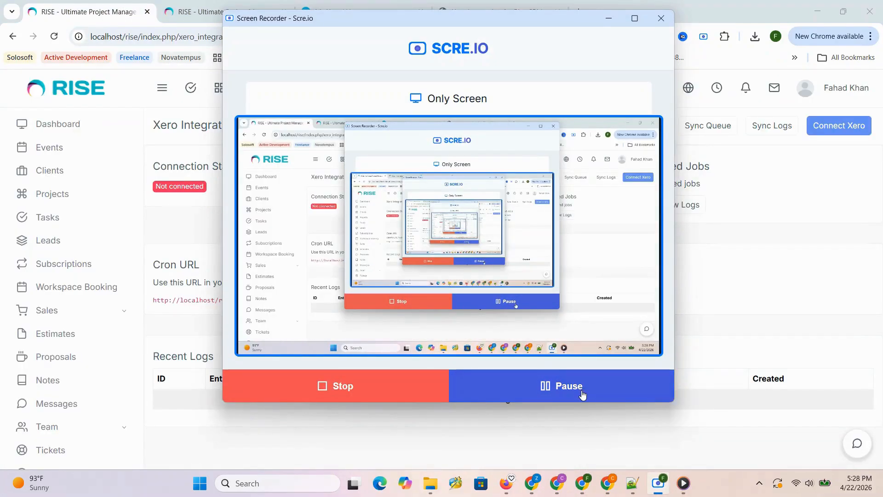
click(608, 19)
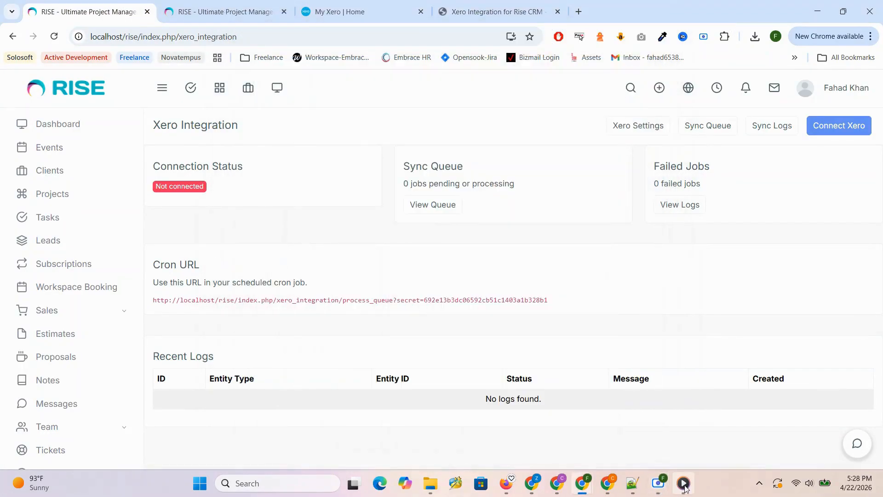
click(686, 488)
key(space)
click(685, 488)
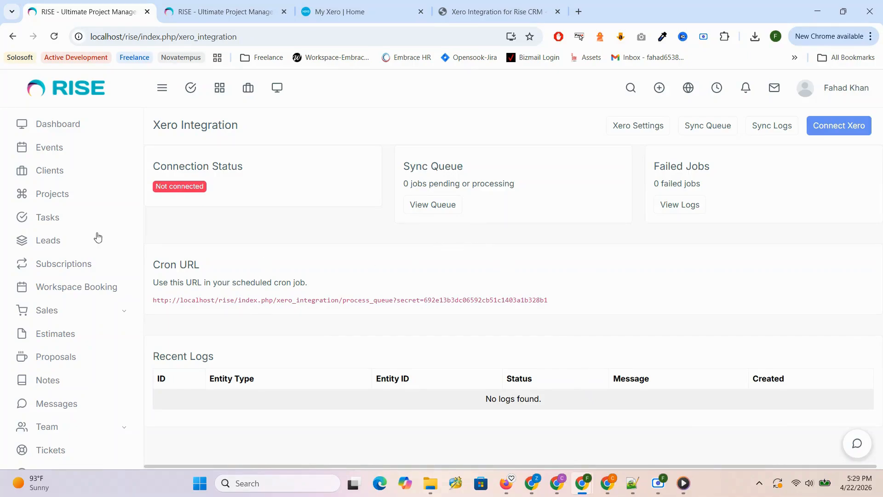
- Examine the Recent Logs columns and the Cron URL on the local Xero Integration page, glancing at the hosted site's version
scroll(87, 248, down, 3)
scroll(91, 293, down, 1)
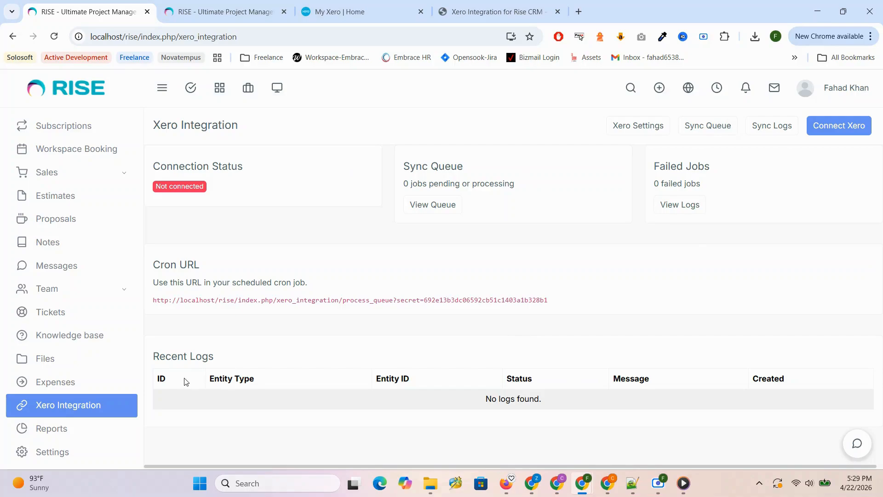
drag(184, 381, 629, 388)
click(244, 11)
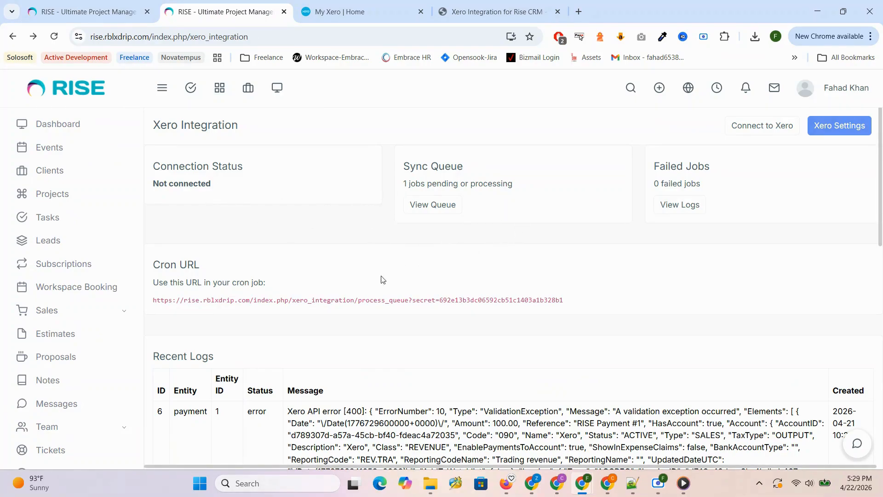
click(85, 17)
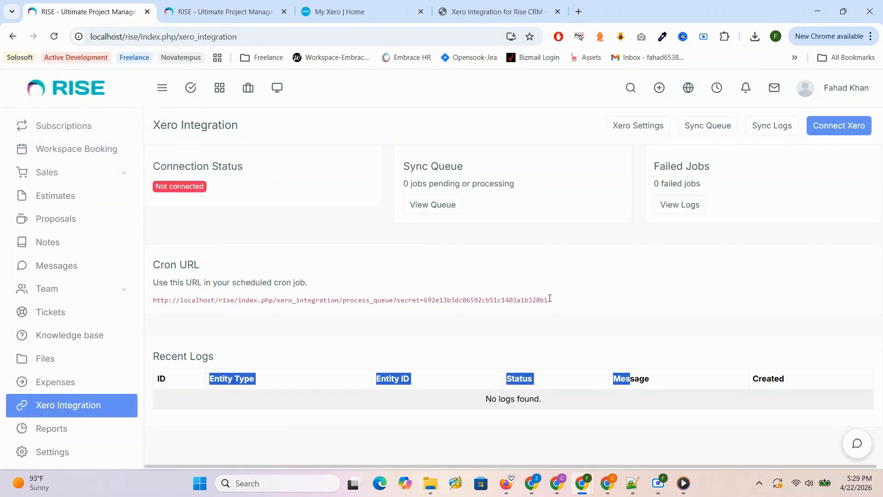
drag(549, 299, 165, 265)
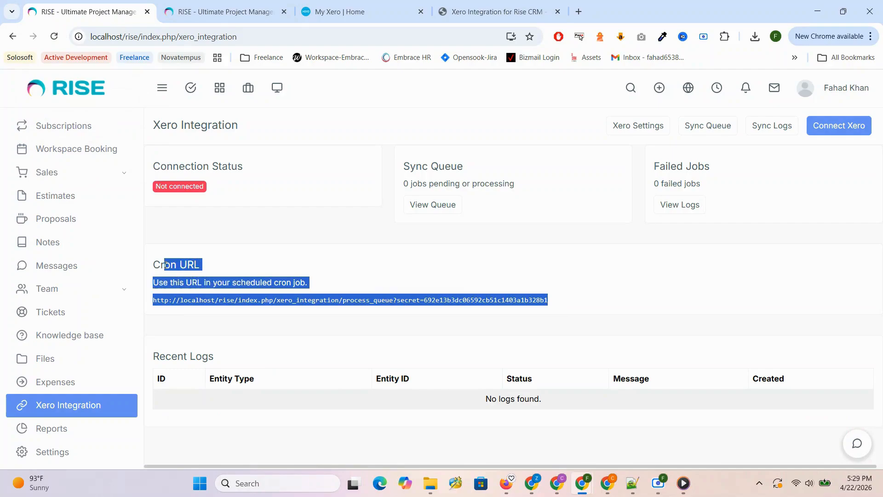
click(288, 245)
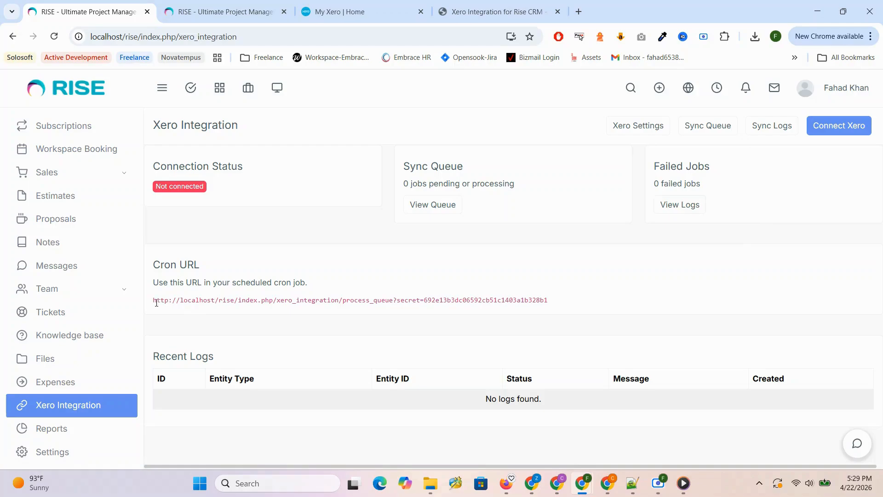
drag(156, 303, 581, 311)
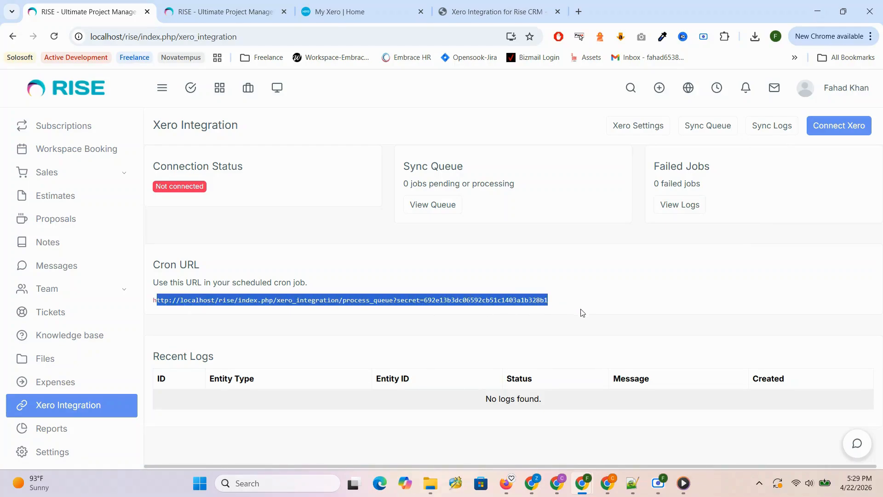
click(590, 312)
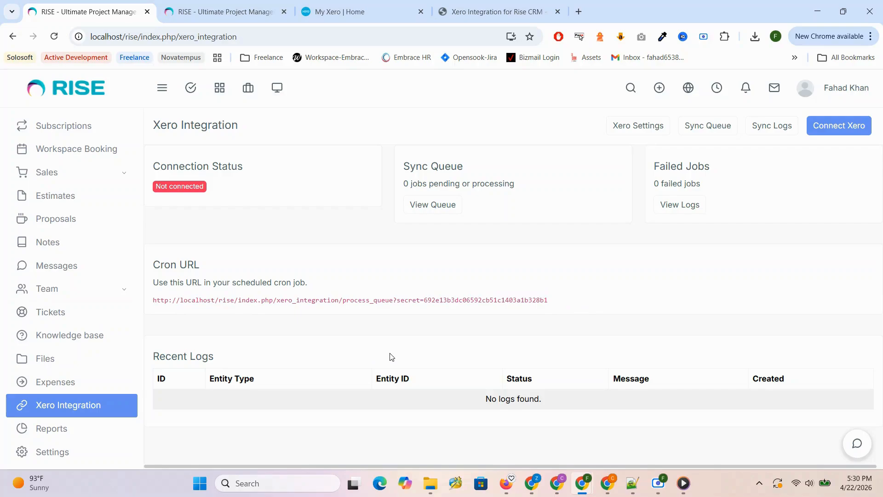
- Open the Xero settings and replace the client ID, client secret and cron secret with placeholder text
click(626, 127)
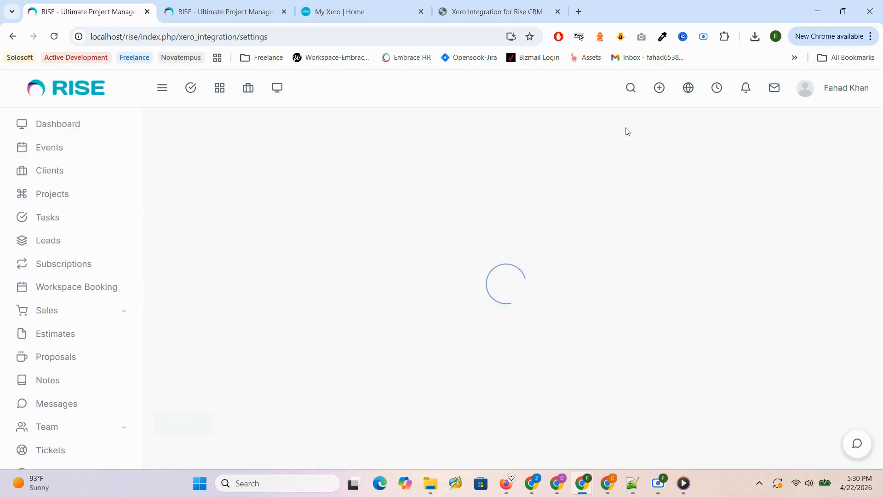
drag(419, 221, 79, 223)
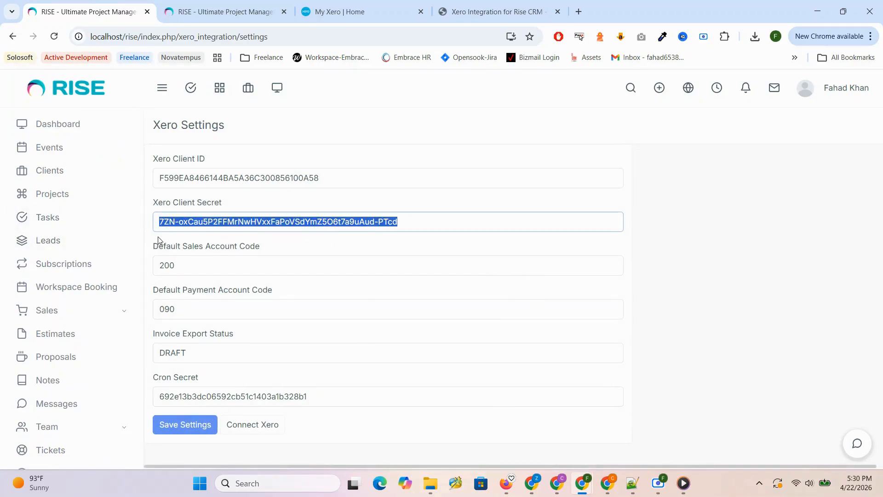
text(hjkhk)
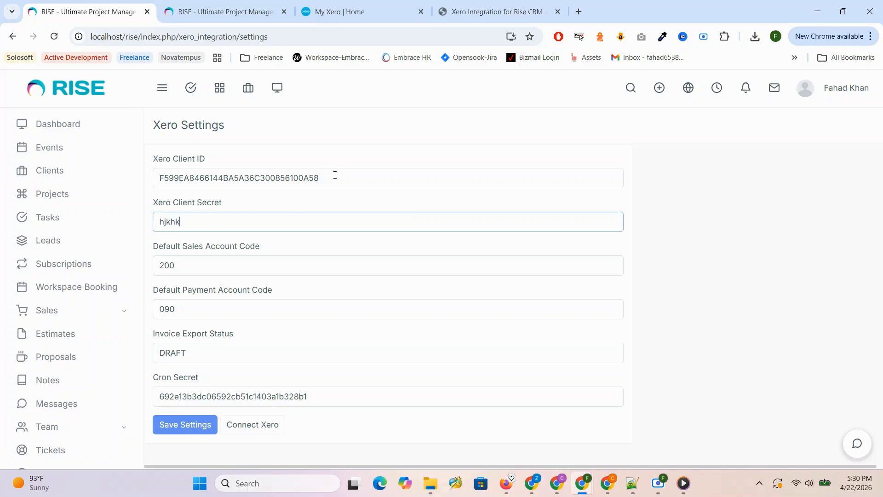
drag(333, 178, 170, 180)
text(hjkhjk)
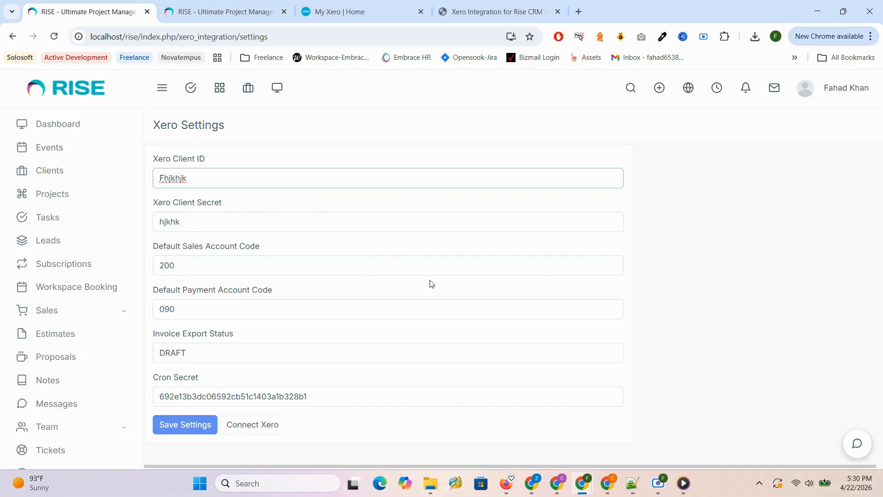
drag(317, 395, 199, 390)
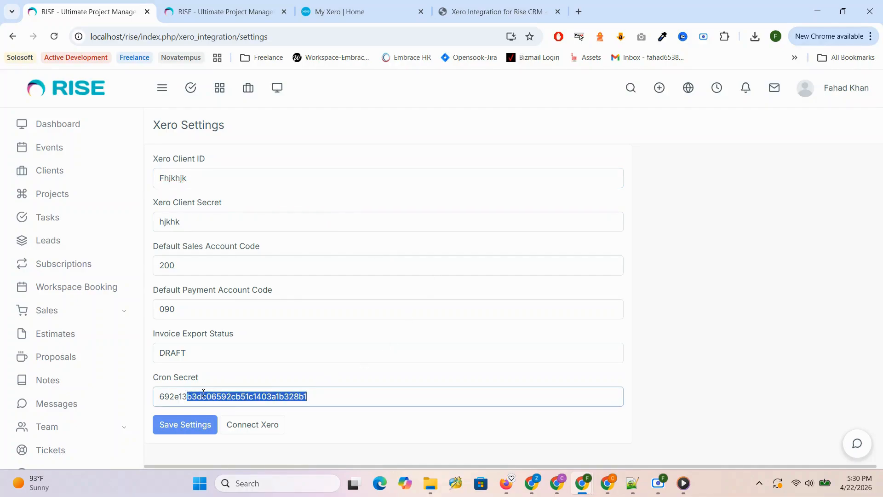
text(rtyur)
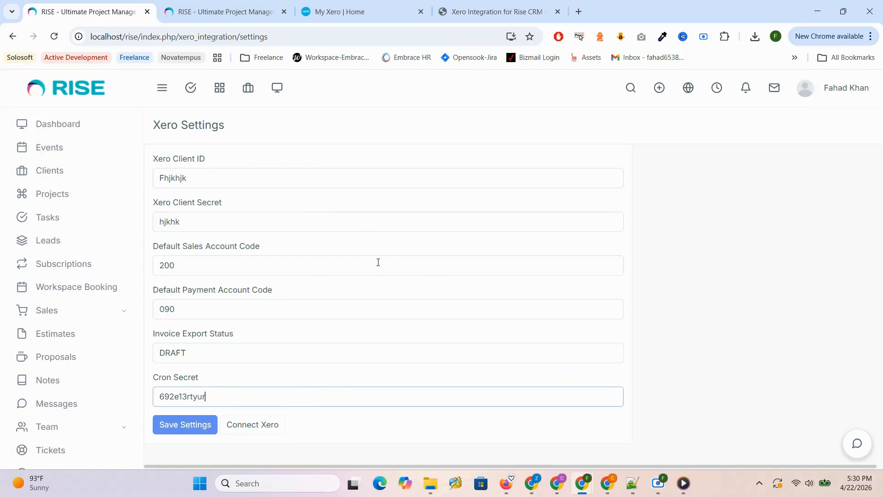
- Check the available invoice export statuses, and view the My Xero organisations and the hosted Xero Integration page
click(354, 355)
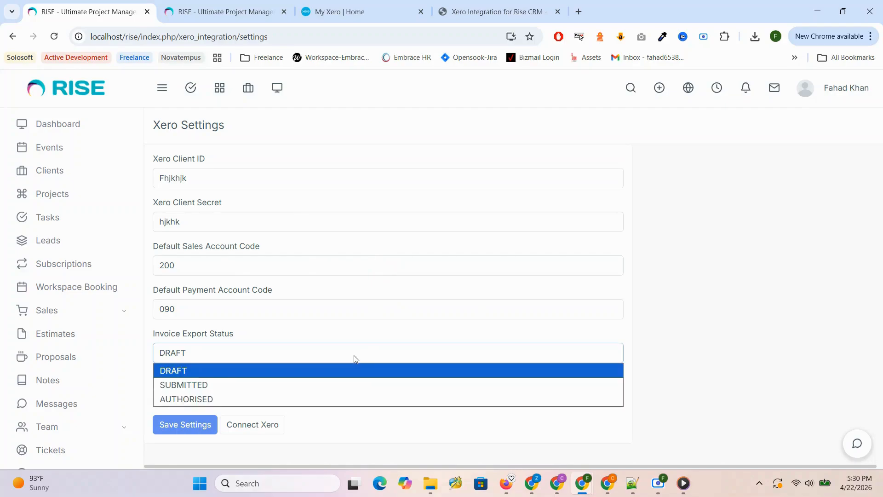
click(682, 306)
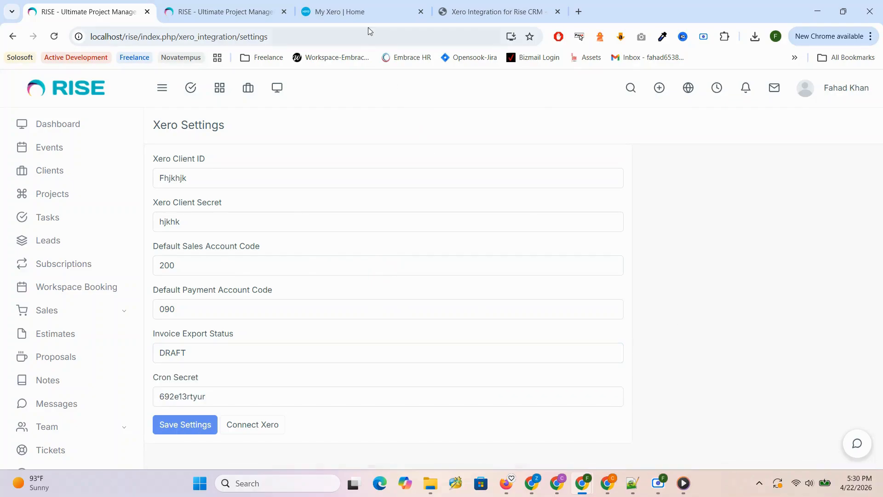
click(371, 13)
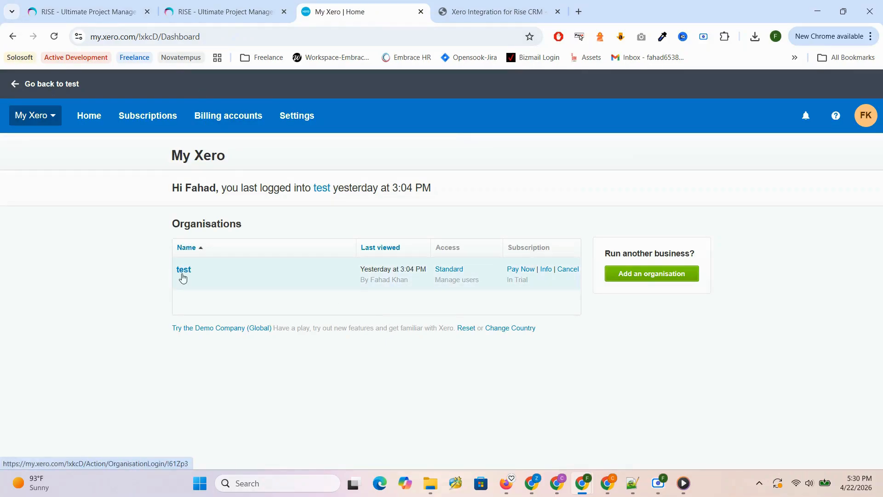
click(205, 6)
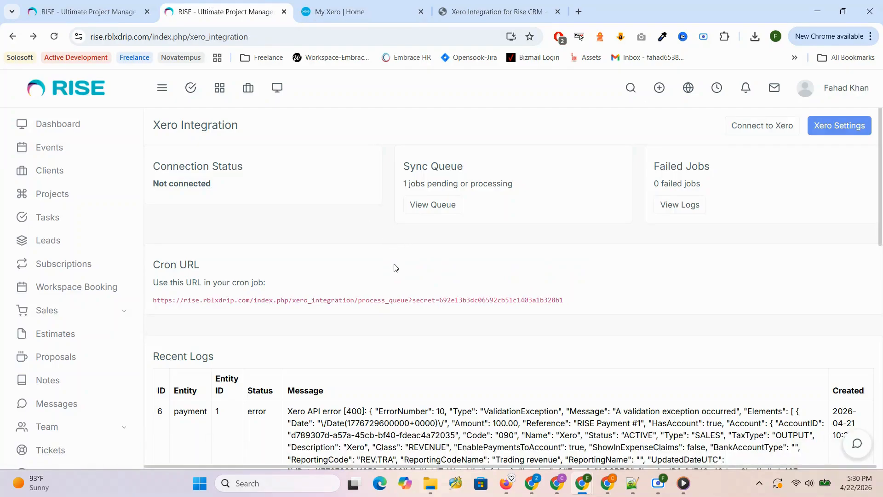
scroll(394, 271, down, 1)
click(99, 12)
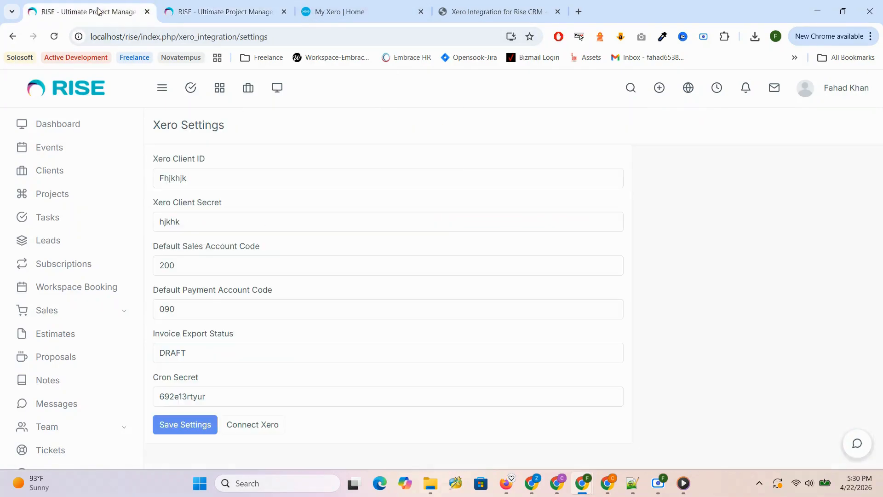
- Set the invoice export status to AUTHORISED and review the default payment and sales account codes
click(183, 352)
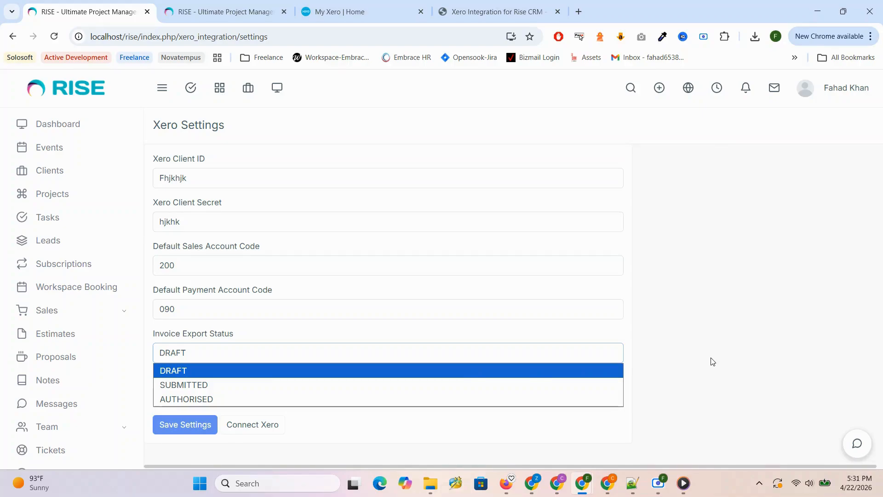
click(501, 398)
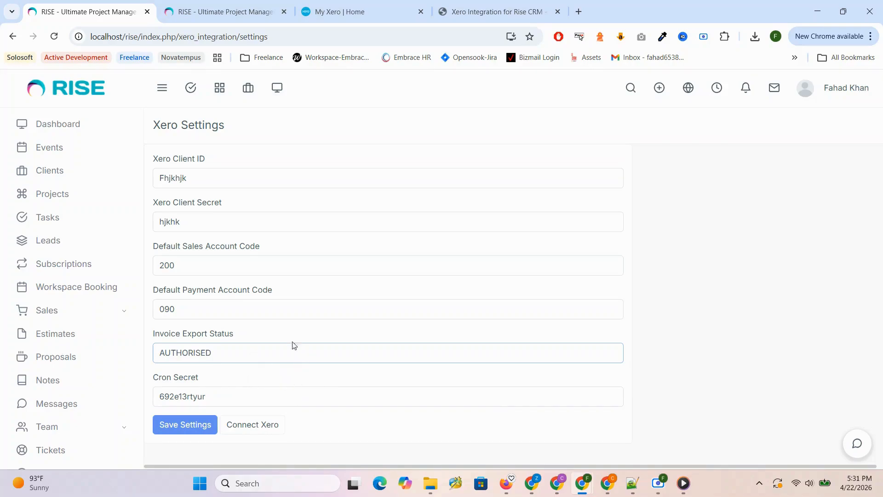
double_click(165, 307)
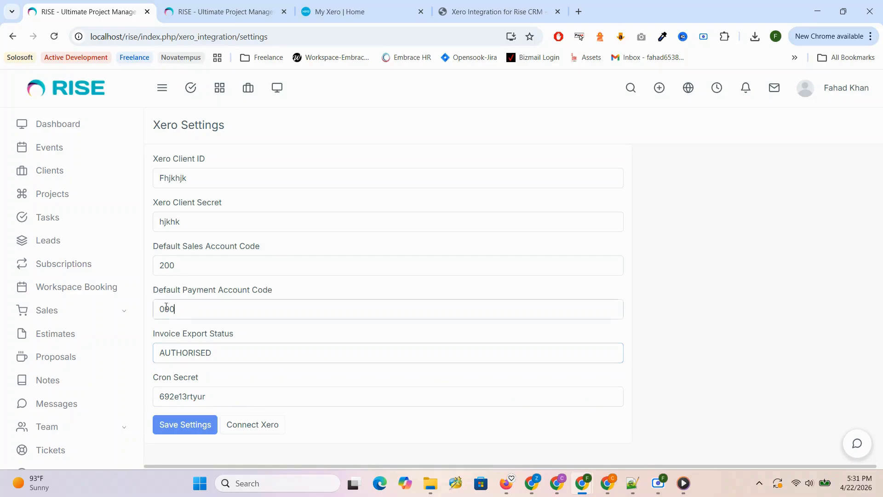
double_click(154, 265)
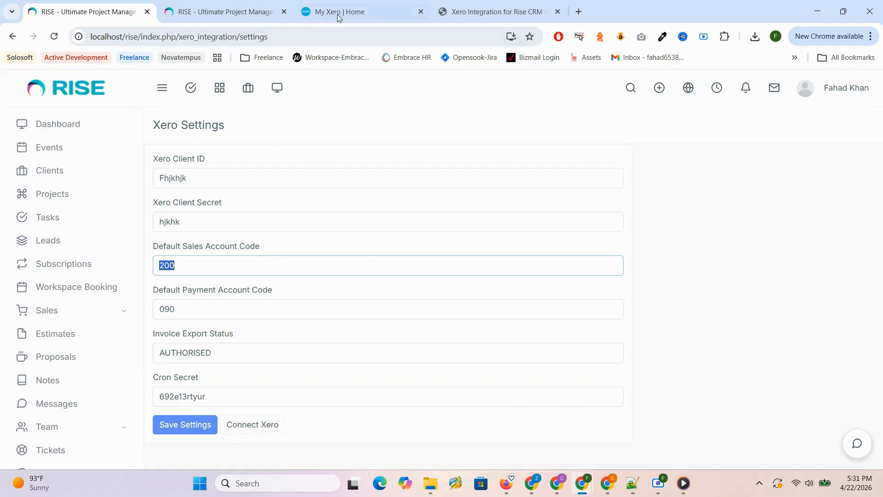
- Start connecting to Xero from the hosted Rise site's Xero Integration page
key(ctrl+Tab)
scroll(617, 172, up, 1)
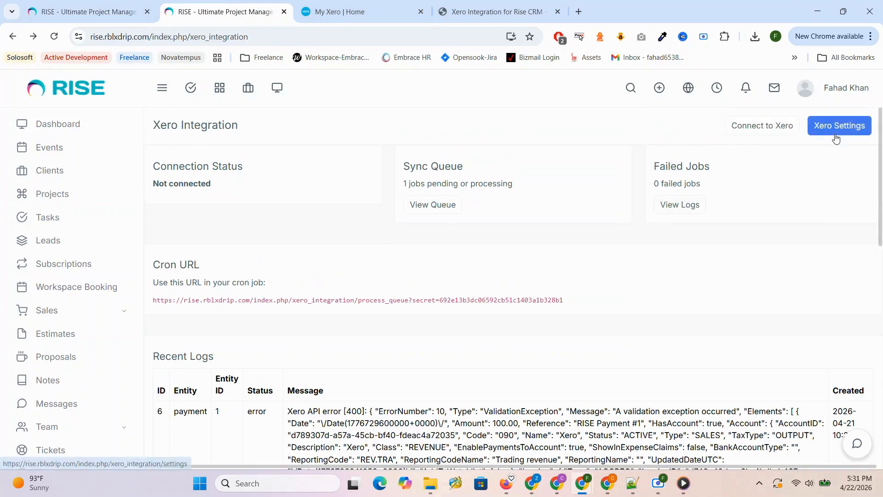
click(771, 133)
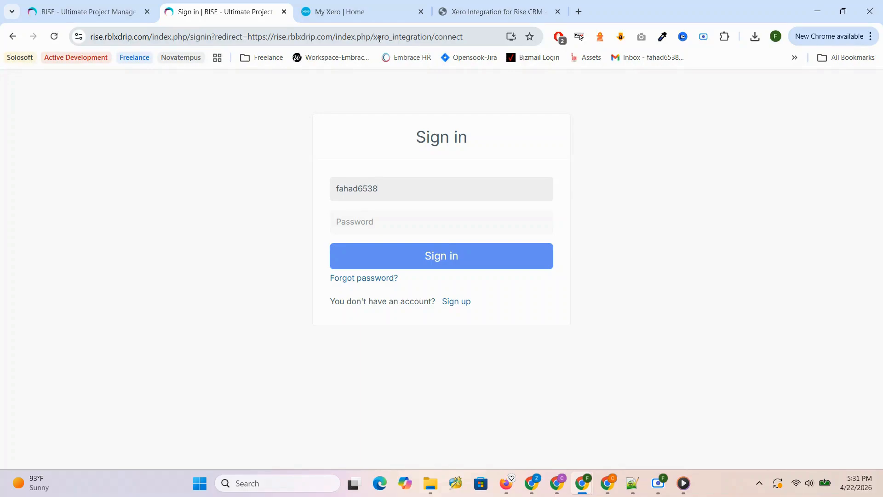
- Sign in to the hosted Rise site with the account e-mail and password, and dismiss the browser's password warning
key(BackSpace)
key(BackSpace)
key(BackSpace)
key(BackSpace)
key(BackSpace)
key(BackSpace)
key(Tab)
text(1)
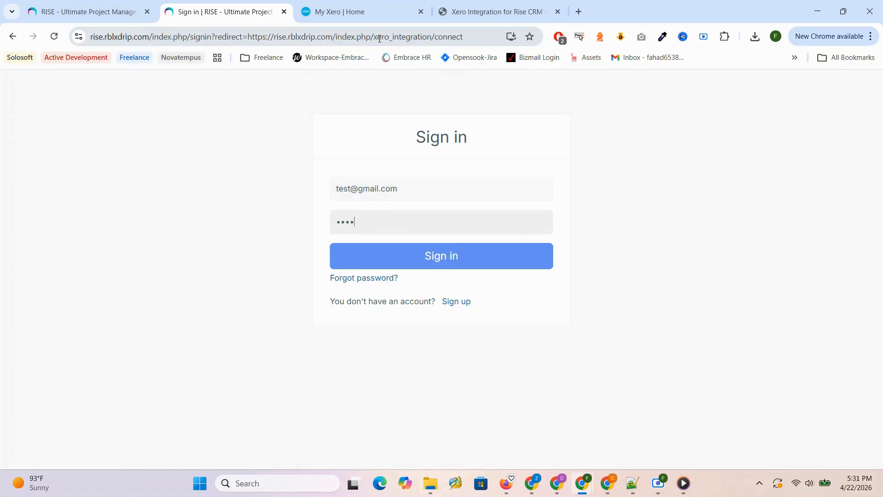
click(491, 248)
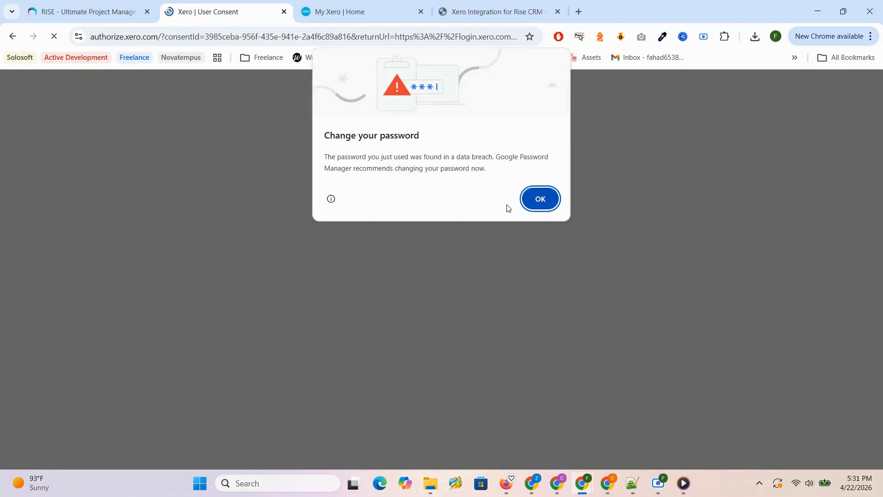
click(538, 198)
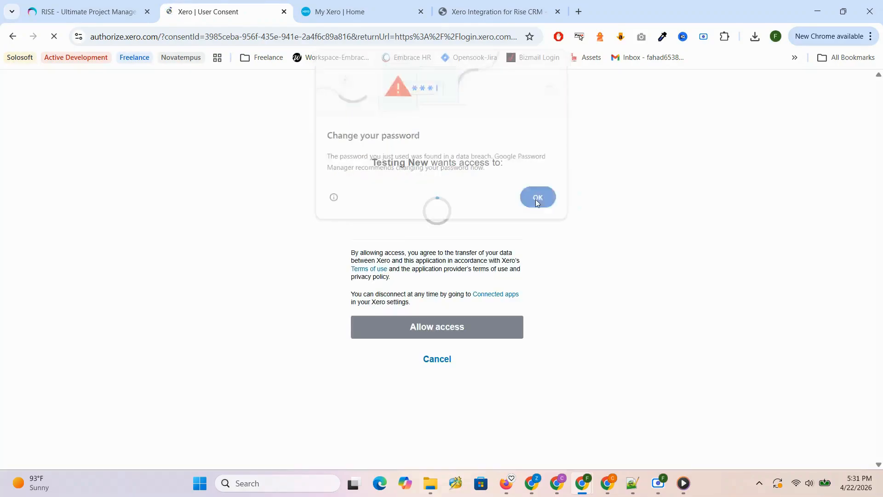
- Authorise the app's Xero access with the one connected organisation, and check the connection status on the hosted Rise site
click(464, 214)
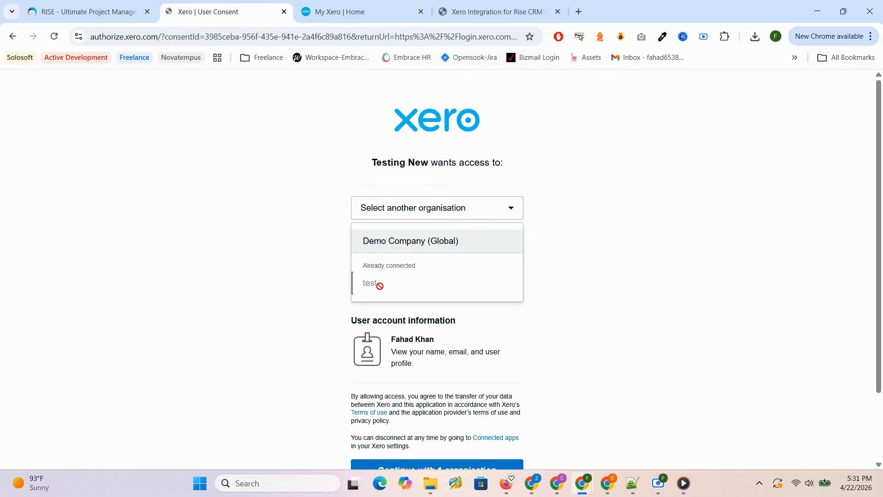
click(626, 280)
scroll(544, 331, down, 2)
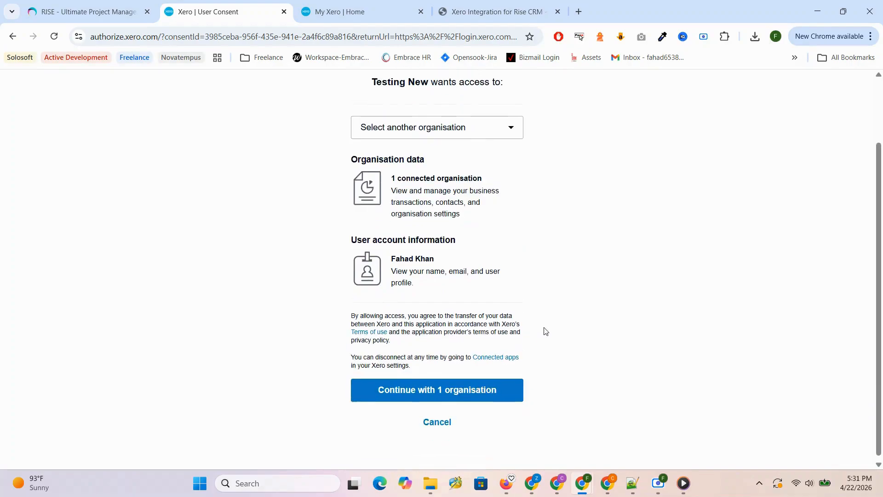
click(463, 388)
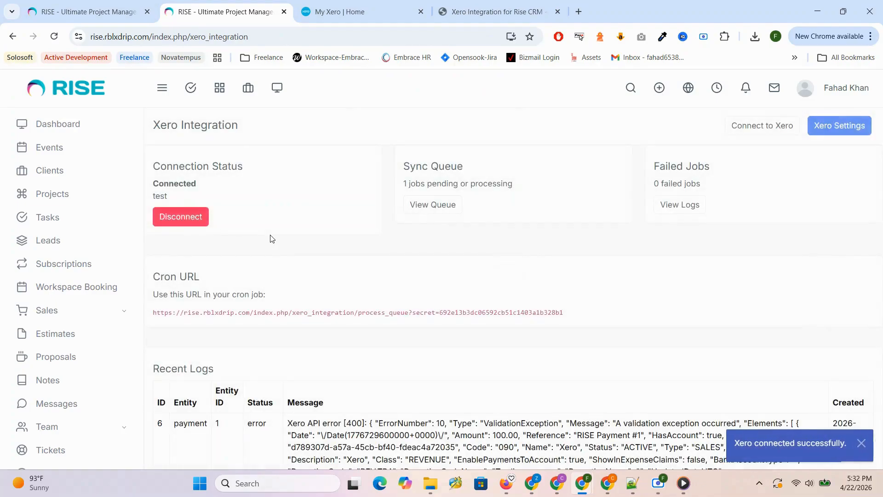
drag(205, 201, 278, 184)
click(329, 228)
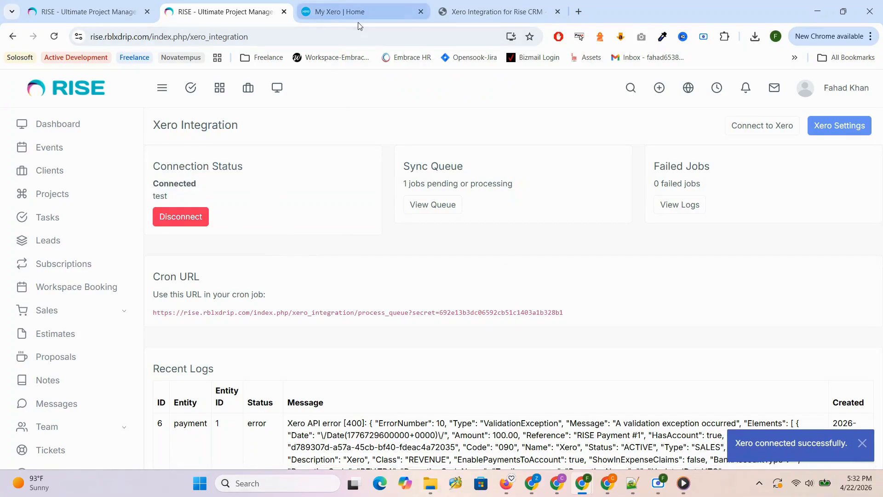
- Open the dfgd client's details from the client list on the local Rise site
click(74, 11)
click(49, 181)
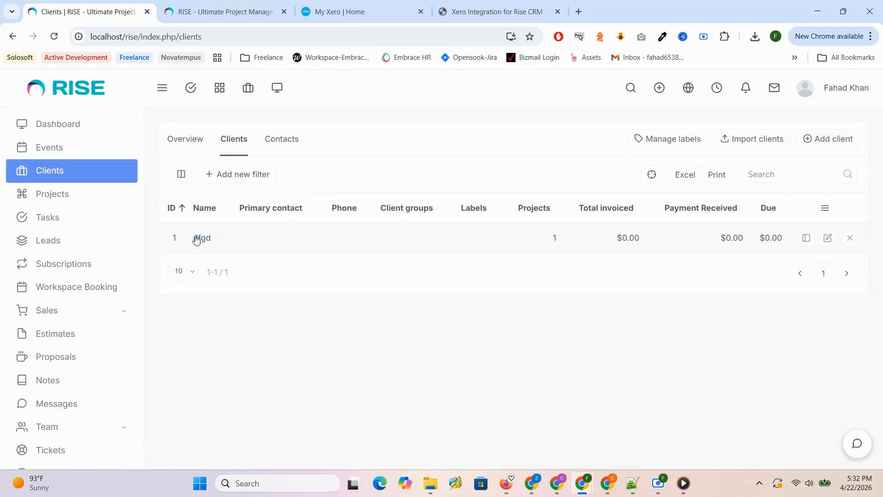
click(196, 239)
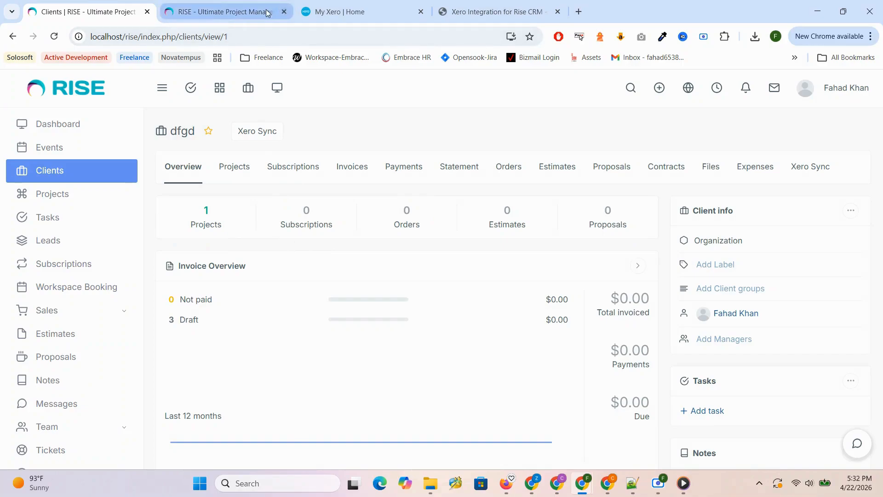
- Open the test organisation in Xero and view its list of all contacts
click(365, 13)
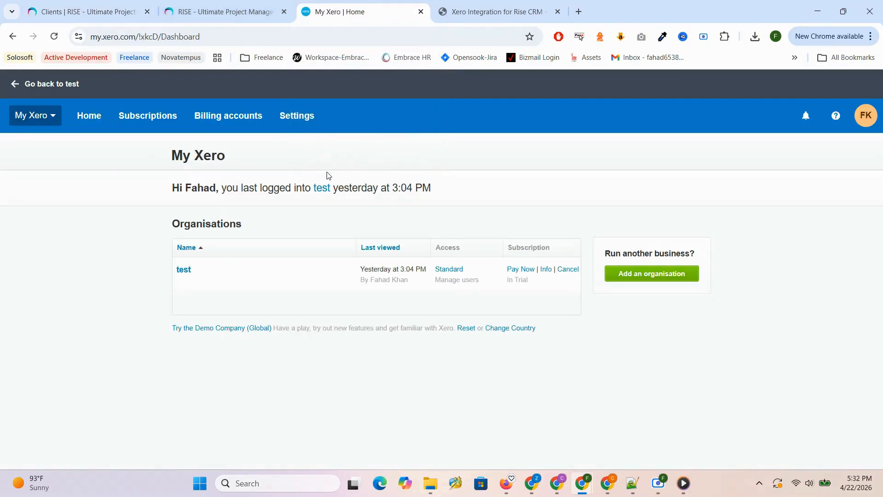
click(187, 271)
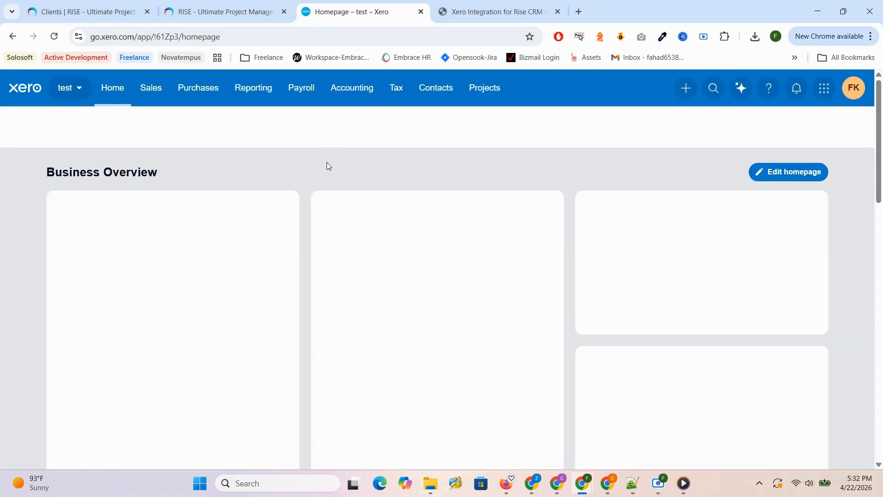
click(434, 92)
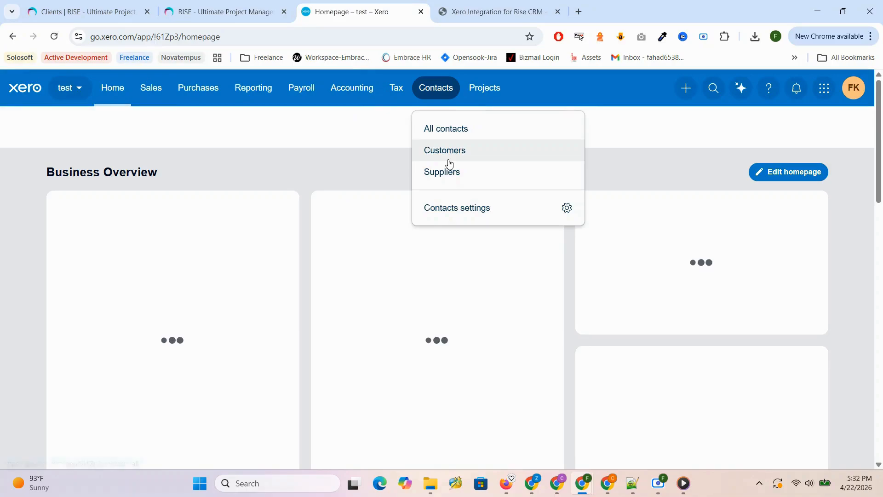
click(454, 131)
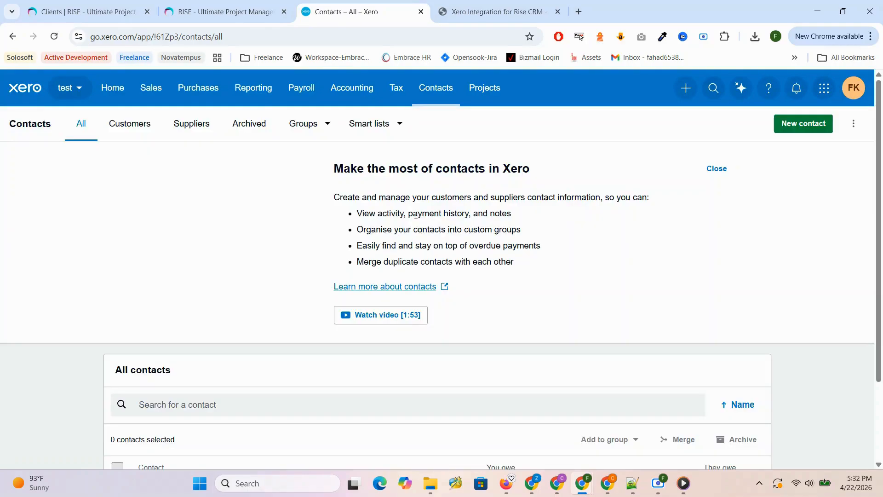
scroll(421, 239, down, 2)
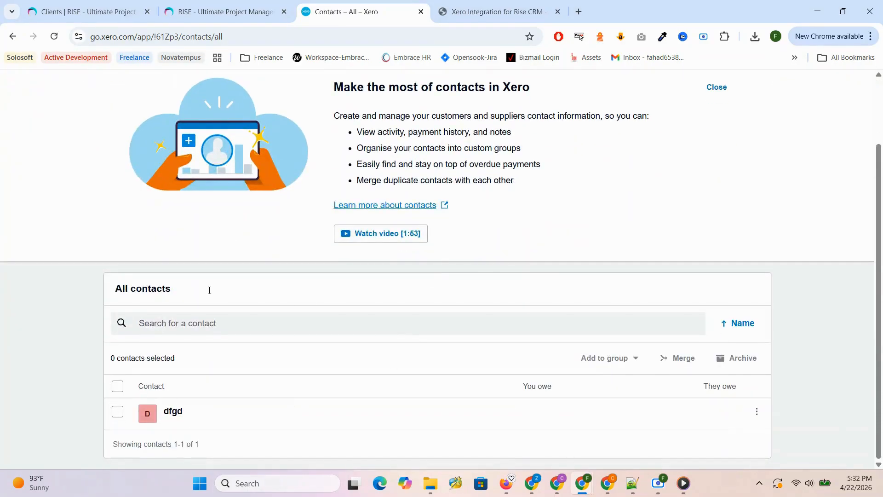
- Switch back to the local Rise site, check the clients and contacts lists, and view the dfgd client's invoices
click(87, 11)
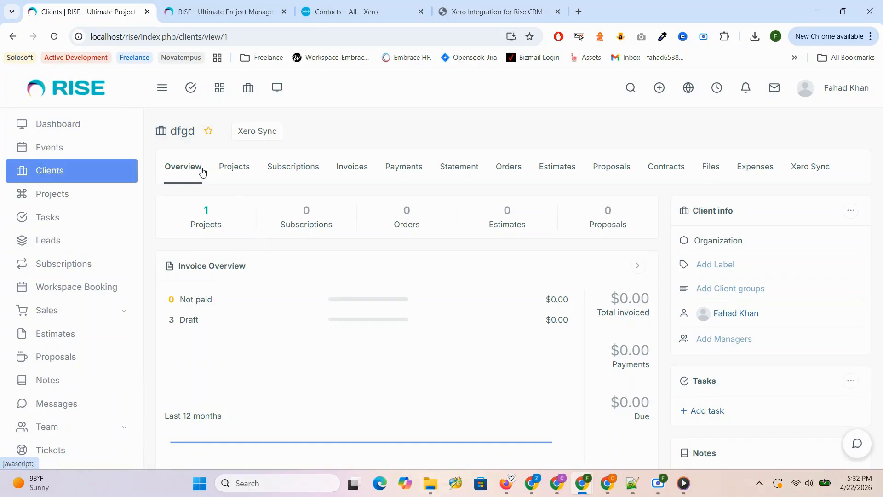
click(64, 171)
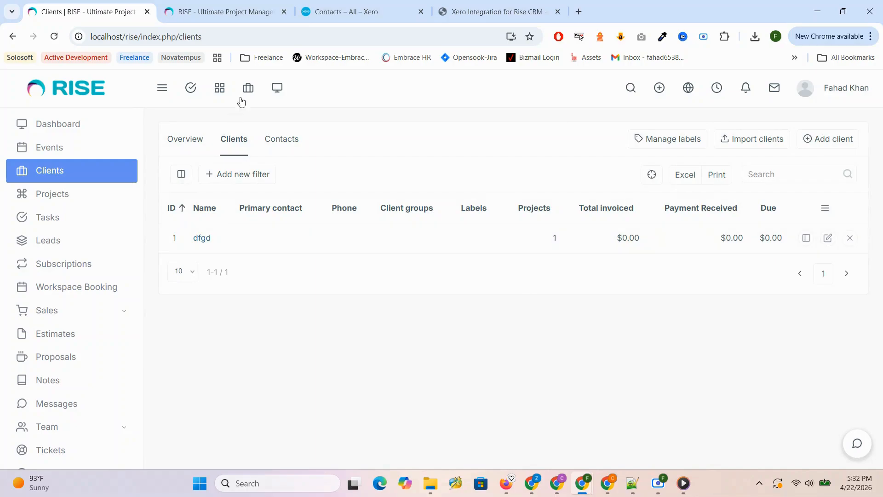
click(287, 142)
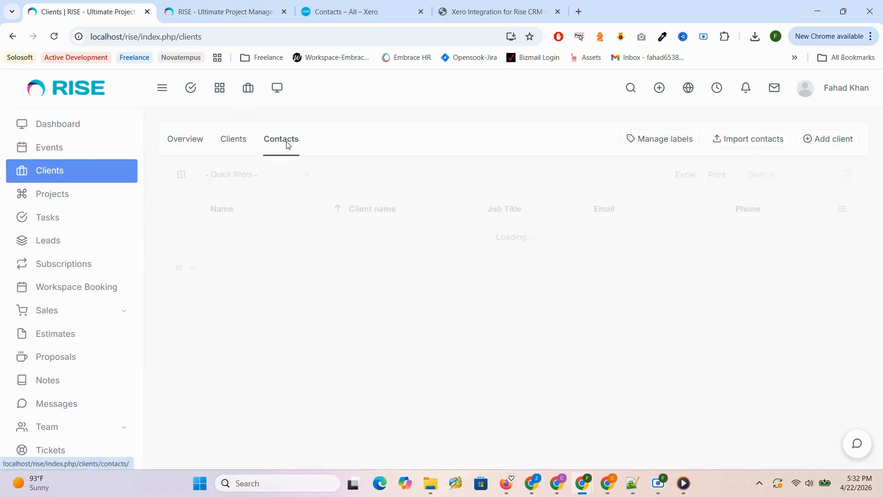
click(232, 139)
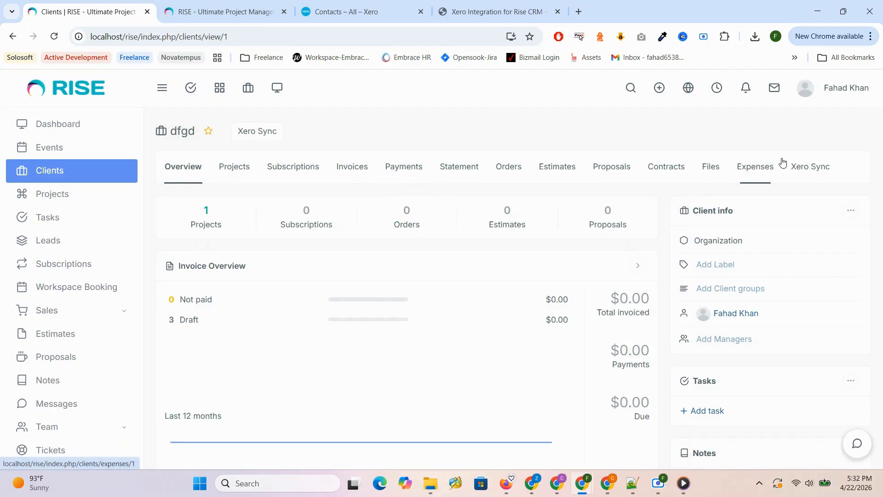
click(353, 170)
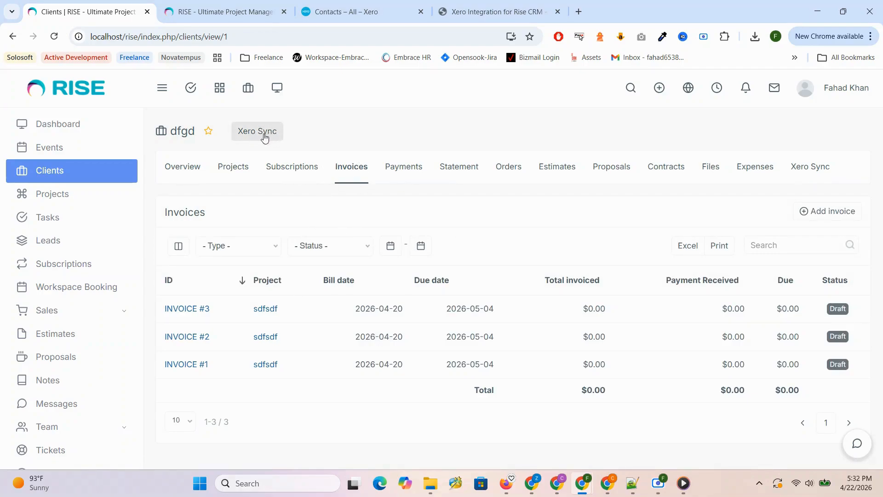
- Open the dfgd contact in Xero and compare its invoice activity with the client's invoices in Rise
click(346, 12)
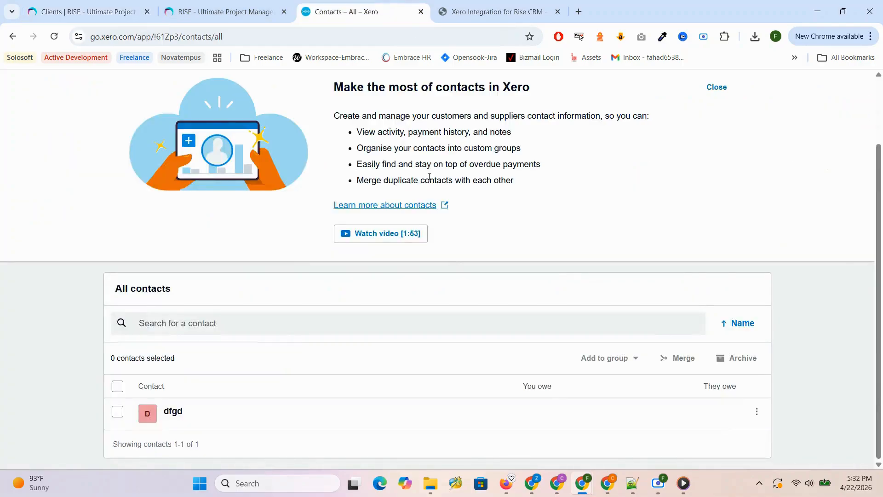
click(178, 414)
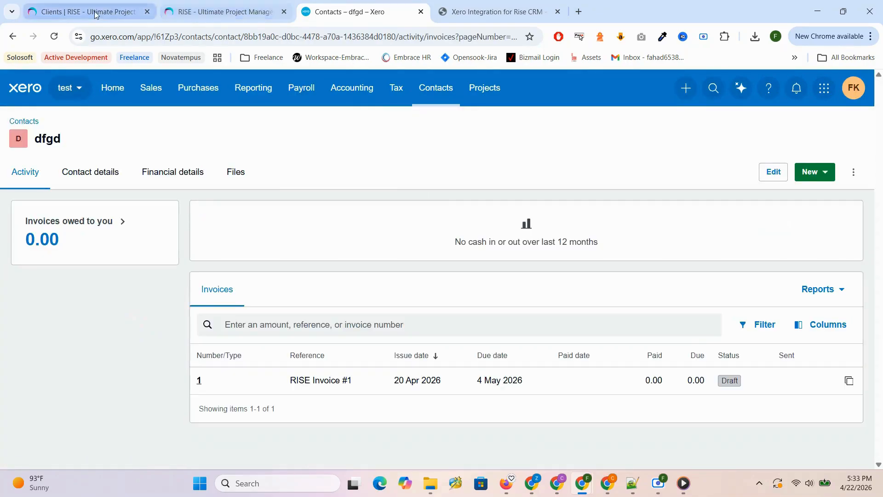
click(113, 14)
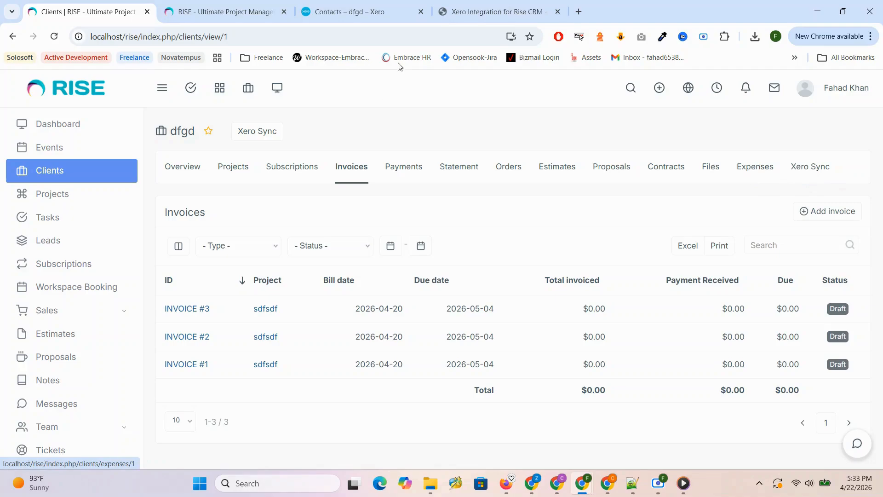
click(353, 13)
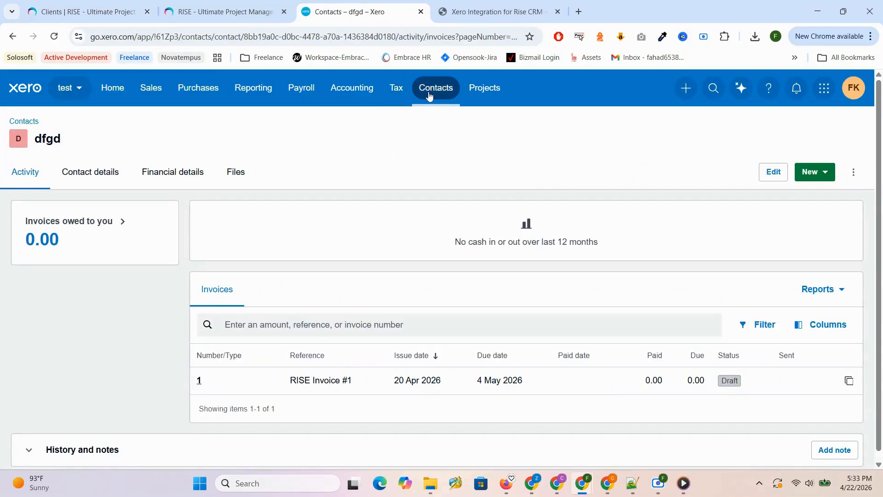
- Open invoice 1 from the Xero sales area and cancel the invoice and payments setup
click(146, 94)
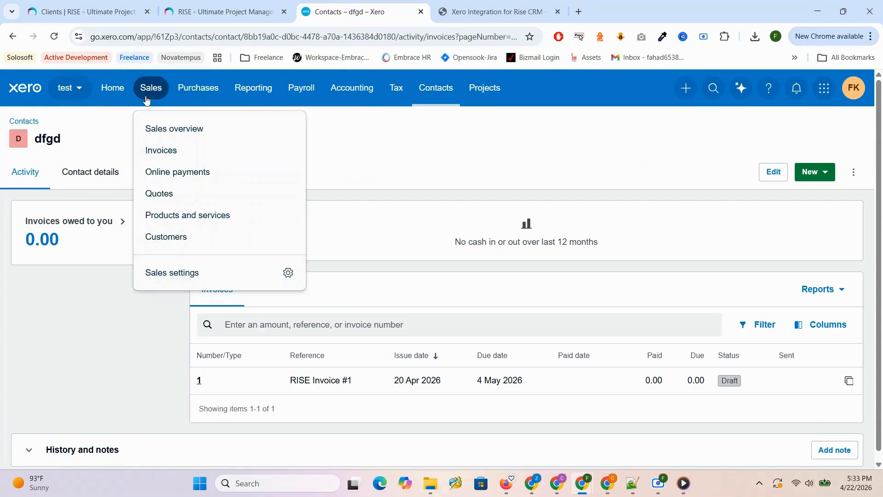
click(158, 171)
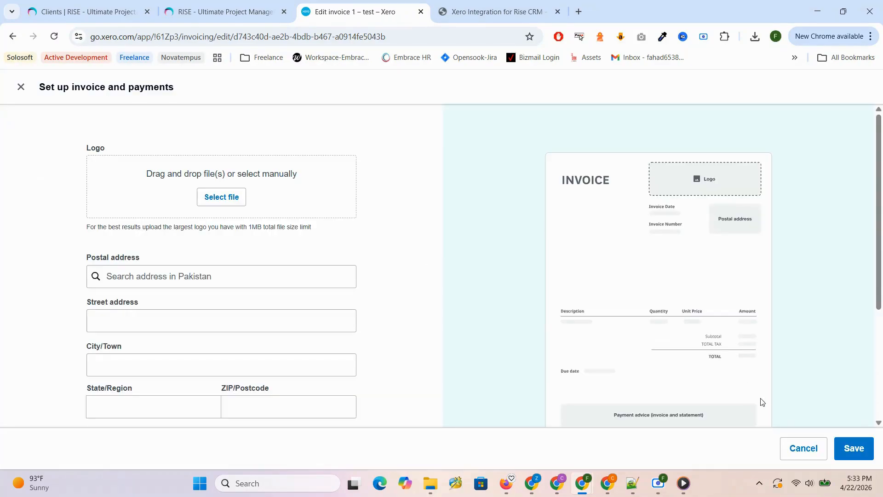
click(788, 450)
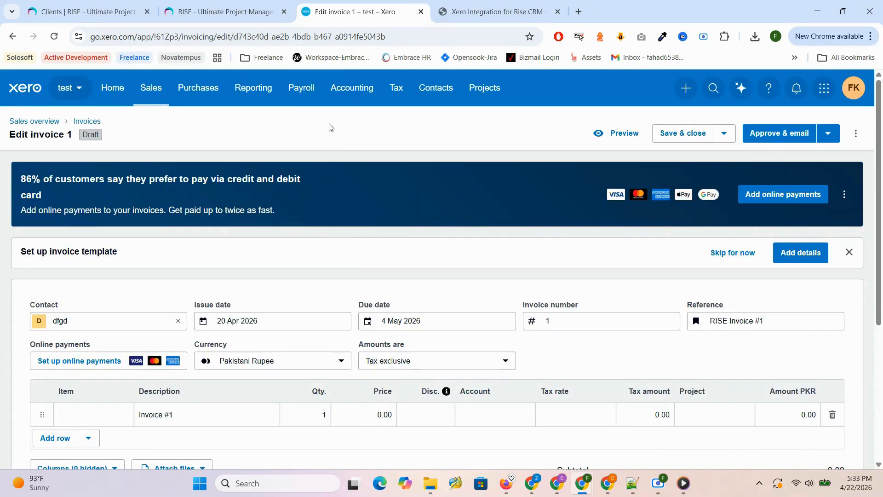
- Switch to the plugin documentation and review its table of contents and plugin overview section
click(490, 12)
scroll(268, 222, down, 1)
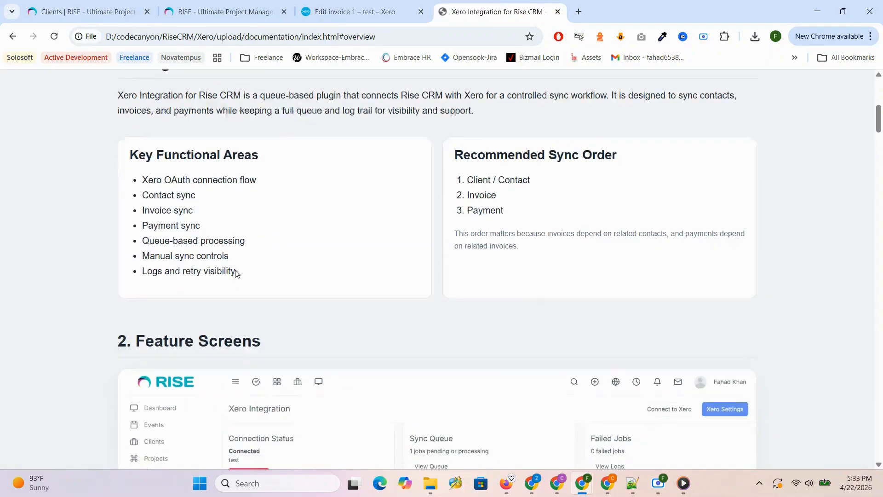
scroll(310, 244, up, 4)
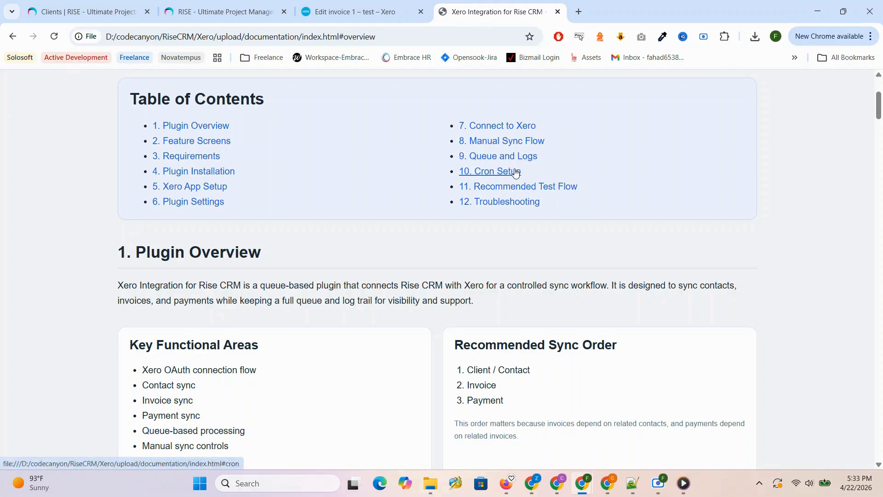
- Read through the documentation's feature screens, requirements and plugin installation sections, up to the Xero app setup instructions
scroll(387, 174, down, 15)
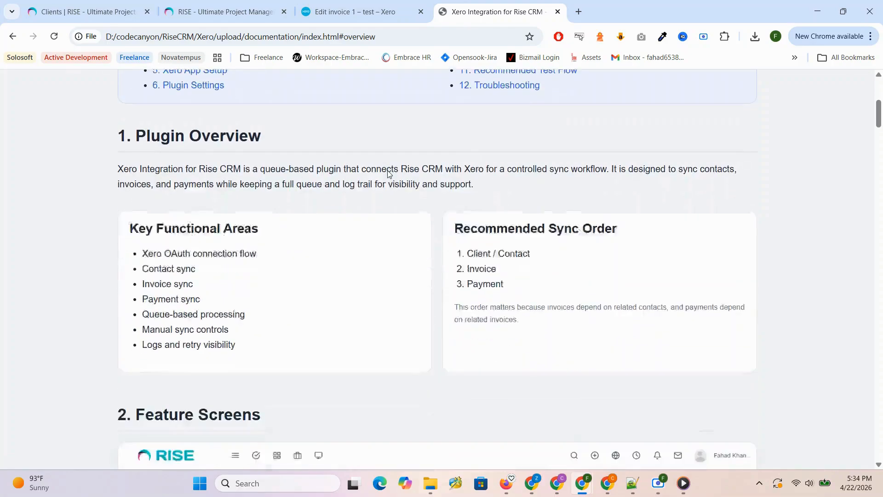
scroll(388, 174, down, 12)
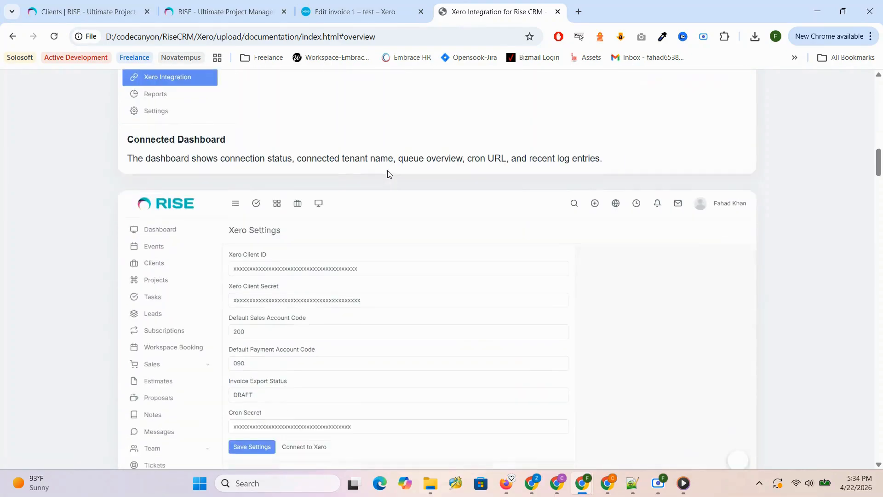
scroll(388, 174, down, 2)
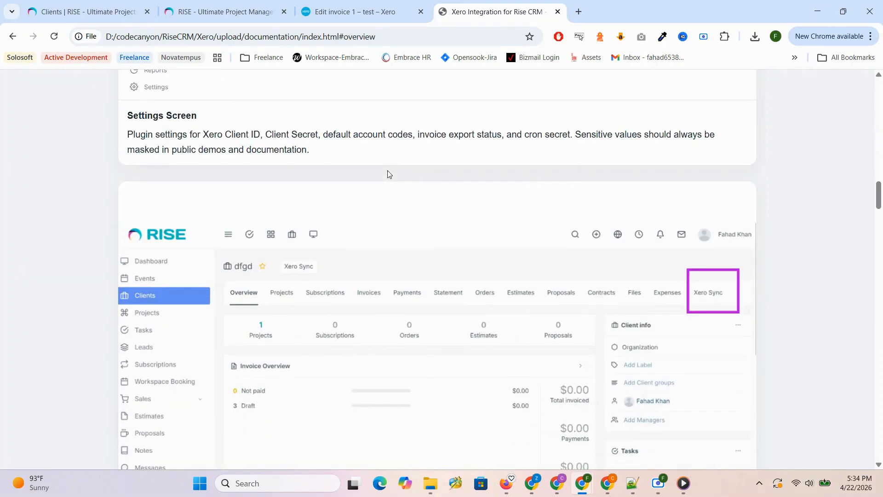
scroll(388, 174, down, 7)
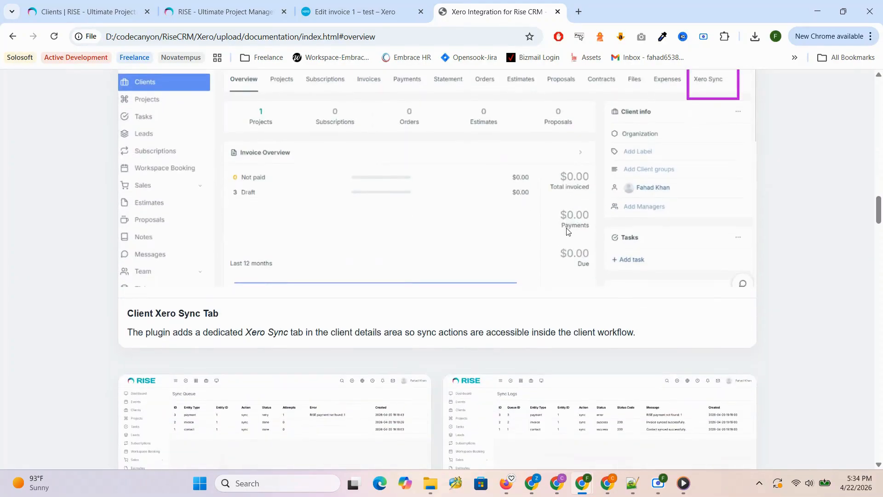
scroll(566, 232, down, 1)
scroll(570, 233, down, 1)
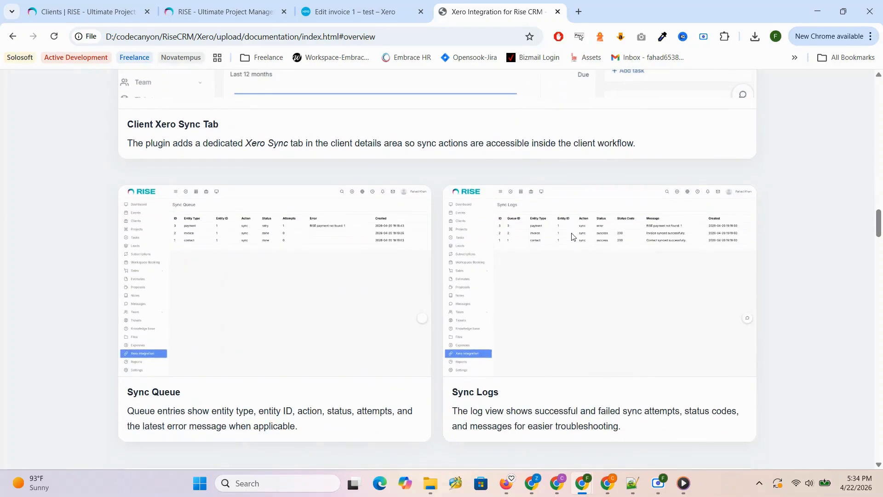
scroll(573, 239, down, 1)
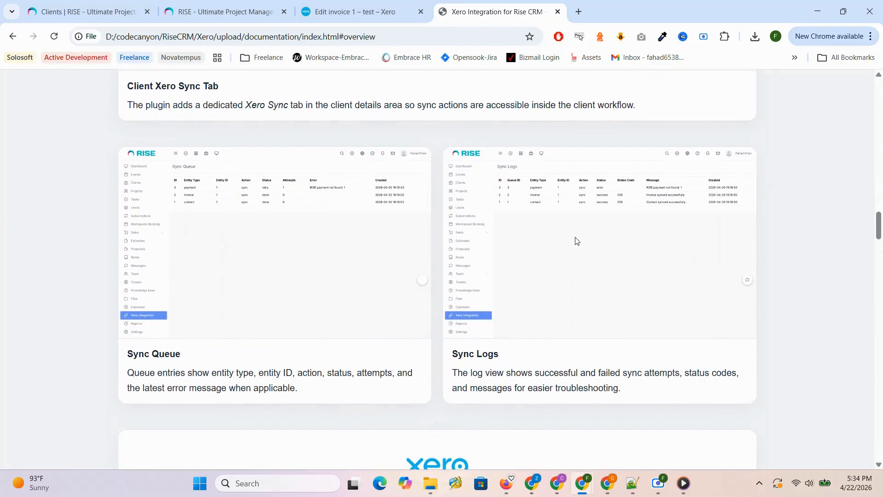
scroll(576, 240, down, 10)
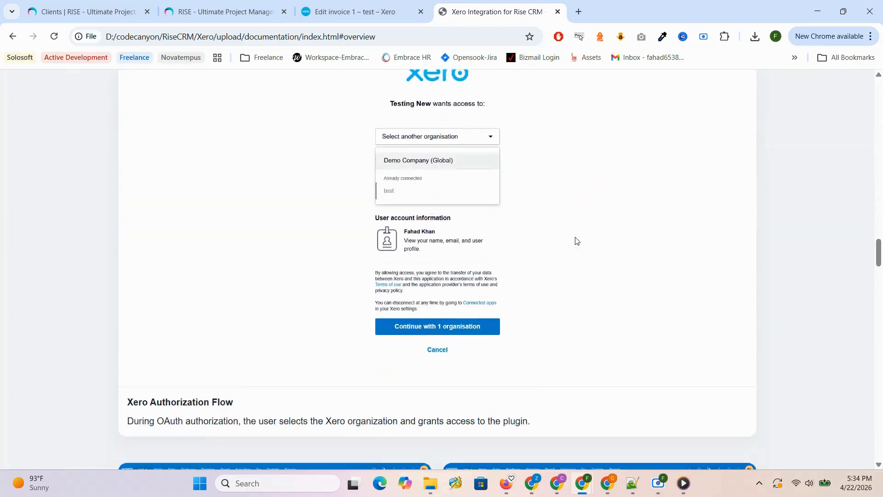
scroll(577, 241, down, 8)
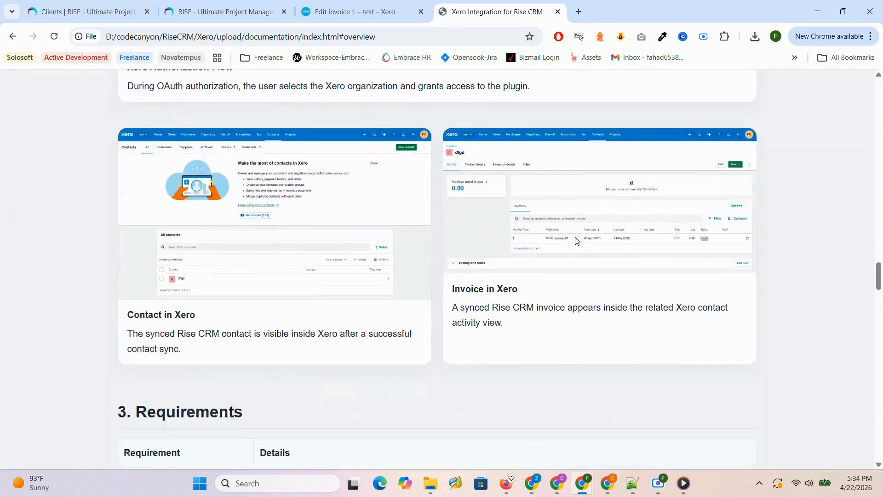
scroll(531, 276, down, 5)
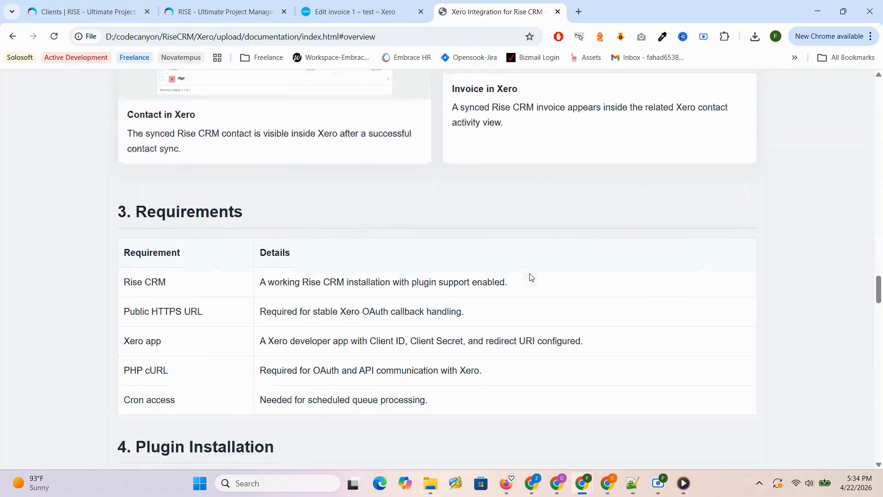
scroll(531, 276, down, 8)
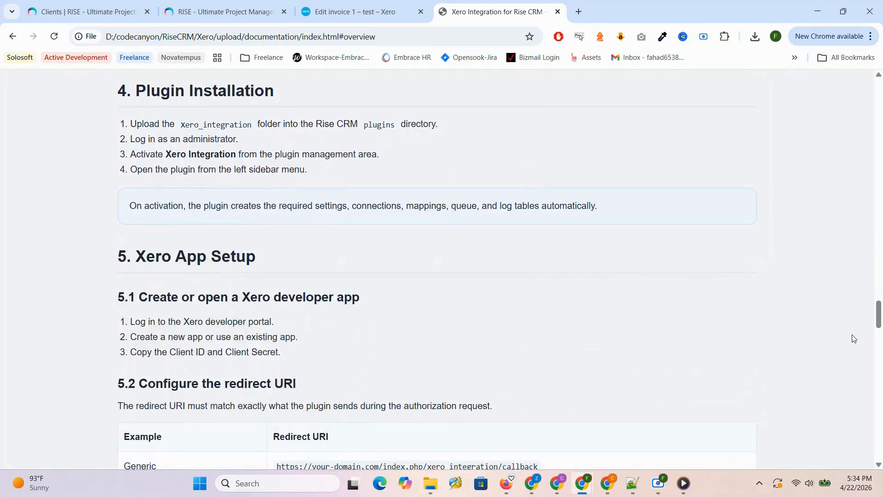
- Read the documentation's Manual Sync Flow and Queue and Logs sections, continuing to Cron Setup
drag(879, 316, 879, 386)
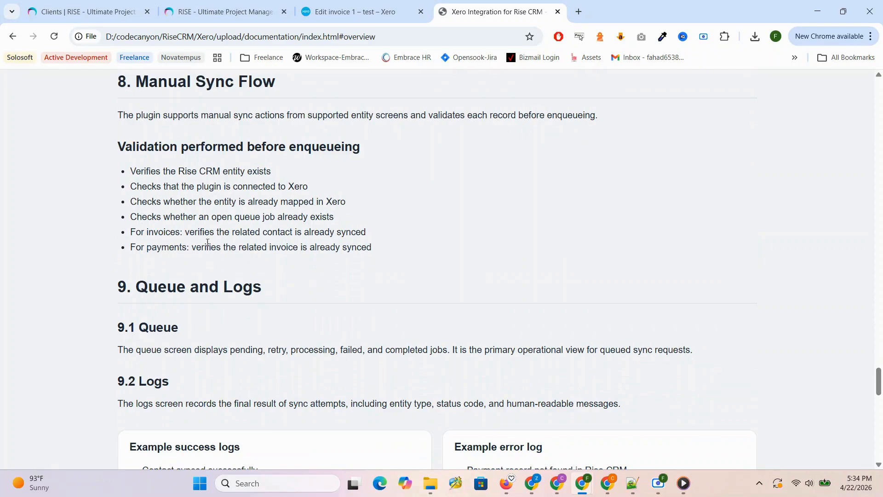
drag(153, 249, 386, 261)
click(418, 247)
scroll(561, 256, down, 3)
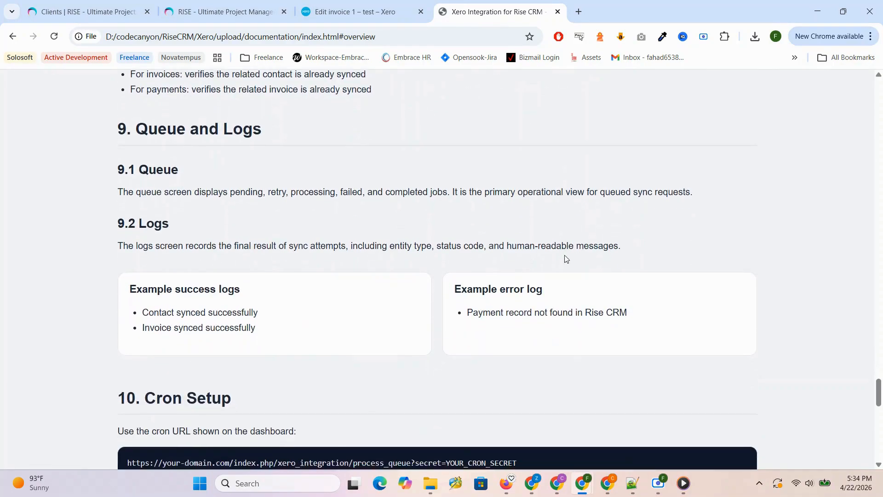
scroll(566, 258, down, 6)
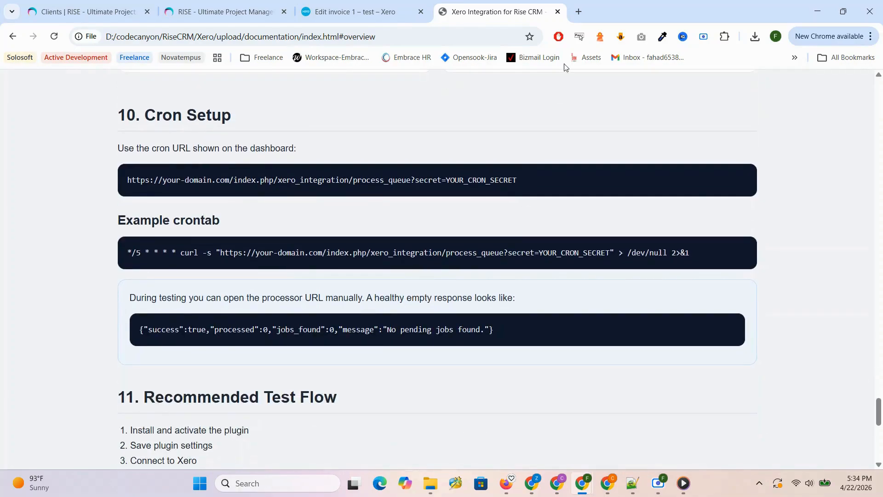
- Review the Xero Integration dashboard on the rise.rblxdrip.com site, including its recent logs, and switch back to the localhost Rise site
click(352, 9)
click(225, 11)
scroll(466, 308, down, 2)
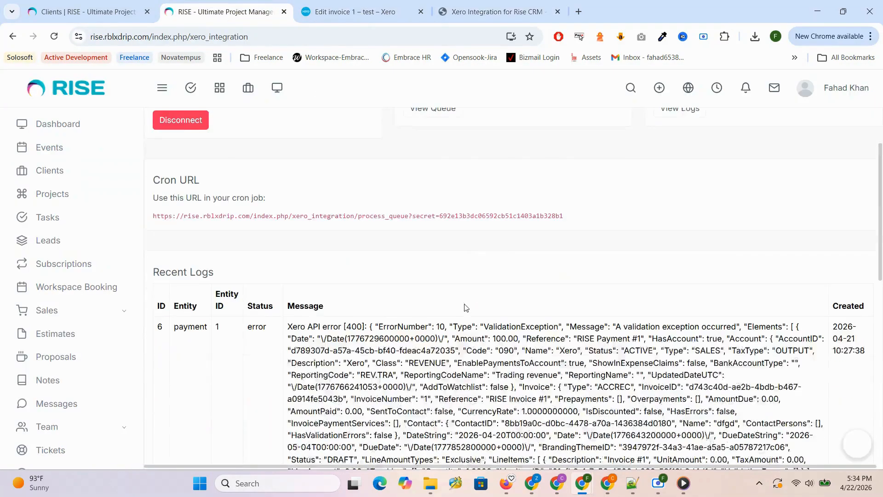
scroll(771, 225, up, 2)
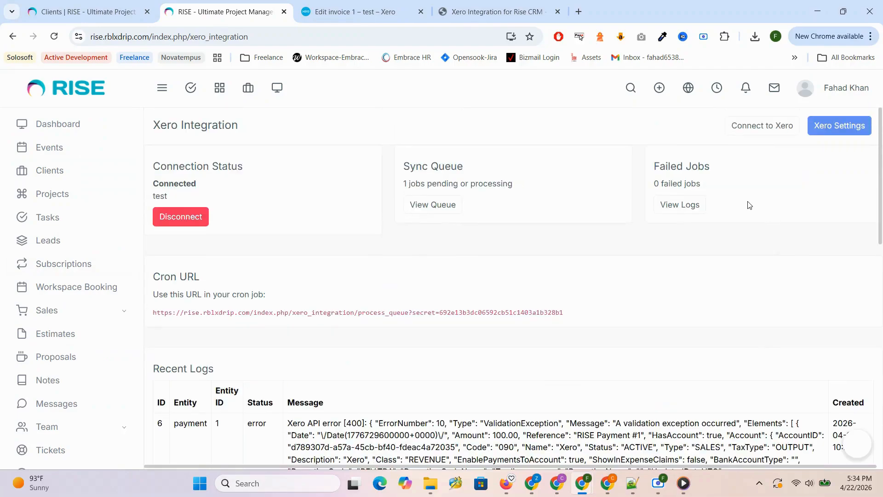
click(102, 13)
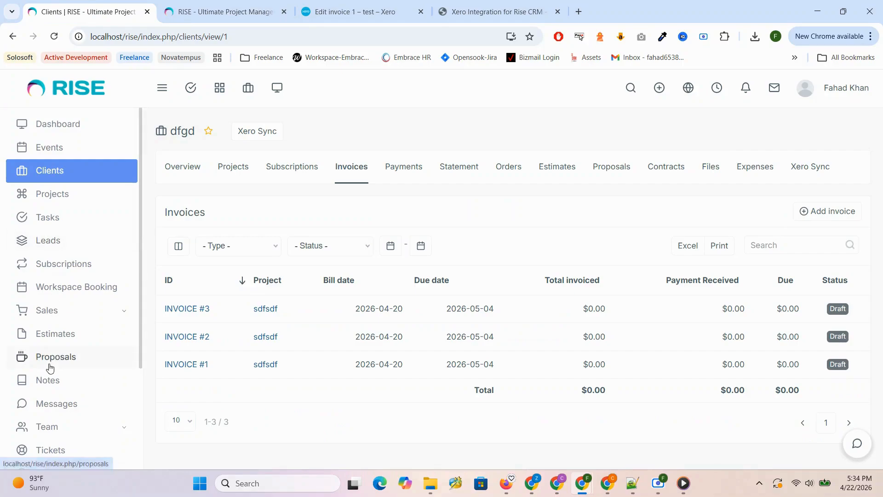
click(660, 484)
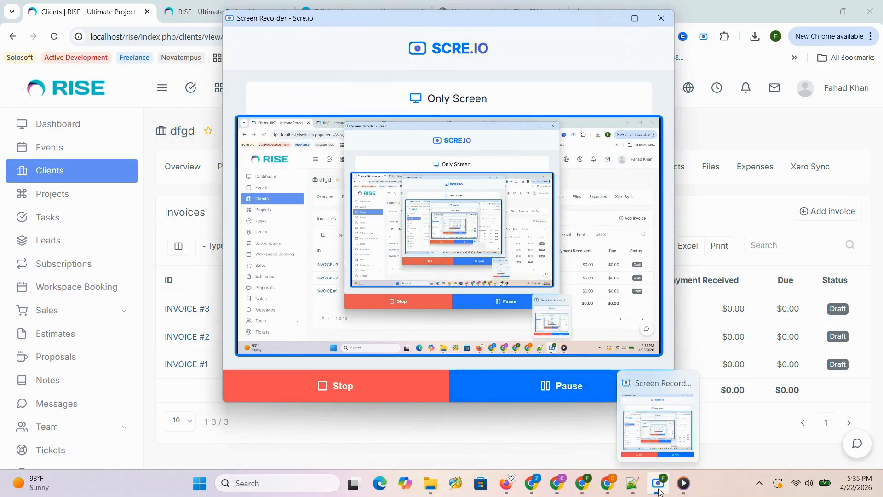
click(661, 487)
click(681, 488)
click(679, 490)
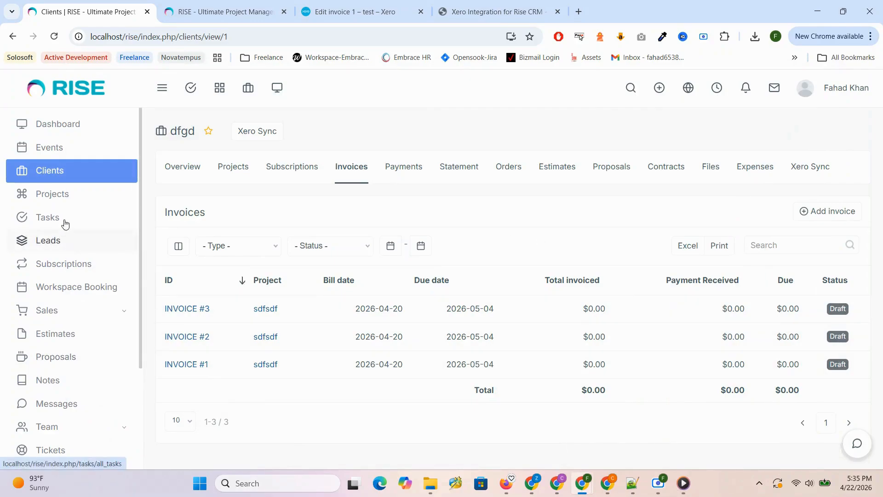
- Open the Xero Integration sync queue on the localhost Rise site and review its columns from Status to Actions
scroll(69, 375, down, 3)
click(69, 412)
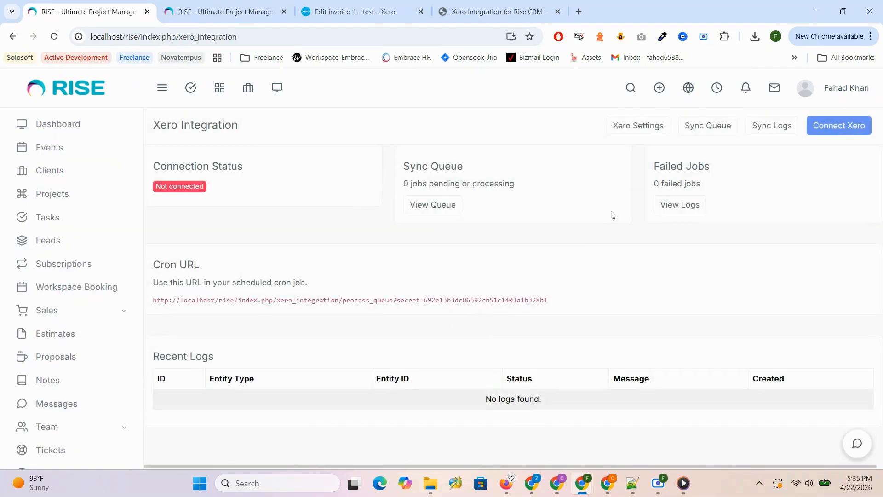
click(717, 132)
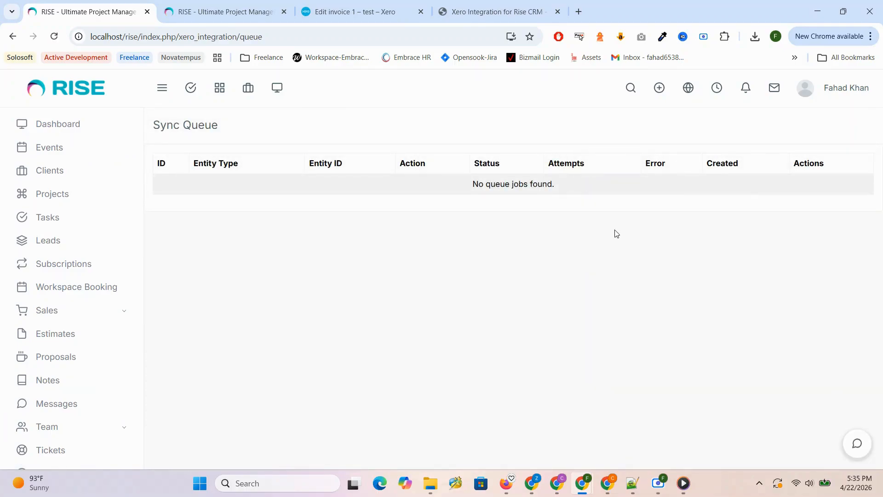
scroll(104, 292, down, 3)
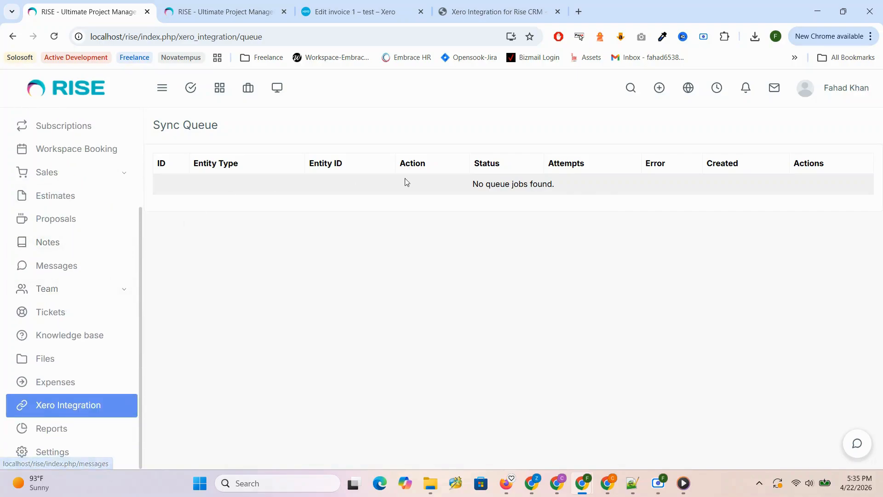
drag(499, 165, 479, 164)
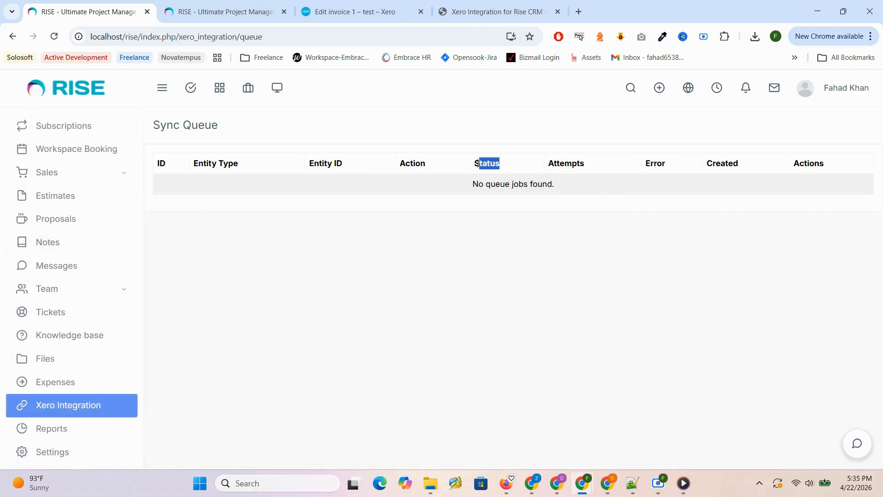
drag(577, 164, 550, 163)
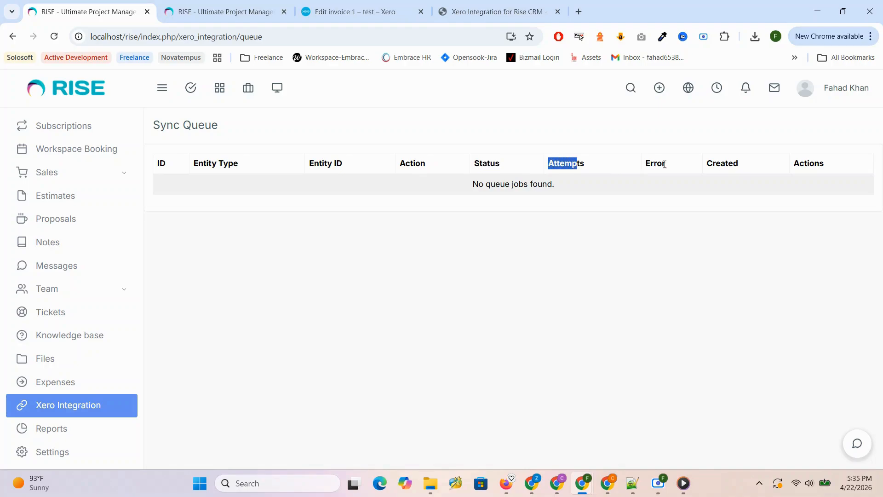
drag(665, 164, 645, 164)
drag(725, 164, 707, 164)
drag(819, 164, 784, 168)
- Open the sync queue on the rise.rblxdrip.com site and review the payment, invoice and contact jobs
click(252, 14)
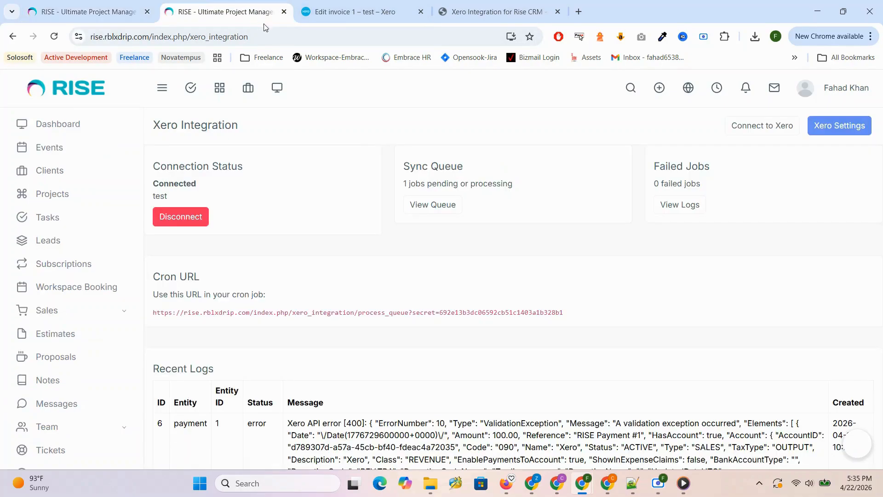
click(446, 205)
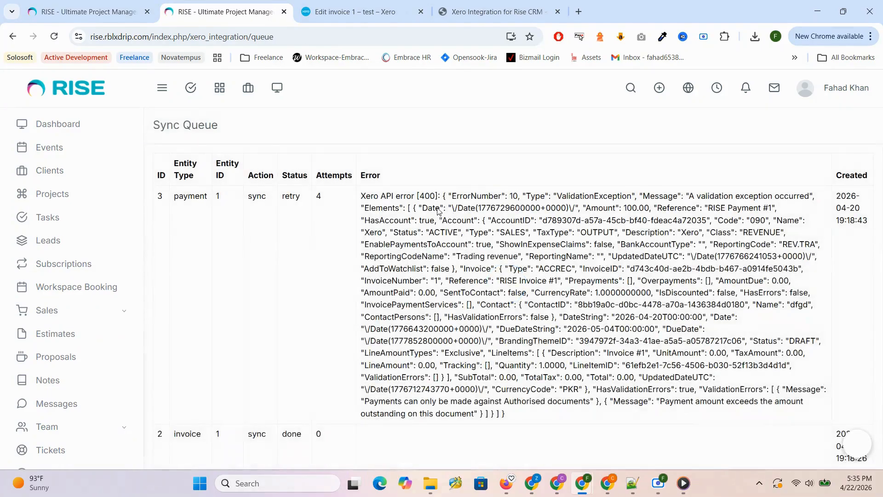
scroll(269, 193, down, 3)
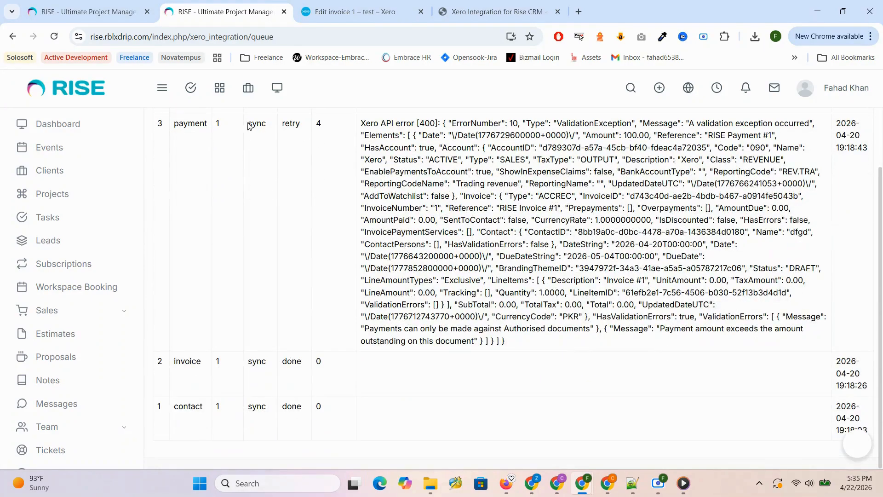
drag(249, 123, 550, 242)
drag(299, 379, 376, 382)
drag(281, 404, 468, 428)
click(499, 435)
scroll(436, 385, up, 1)
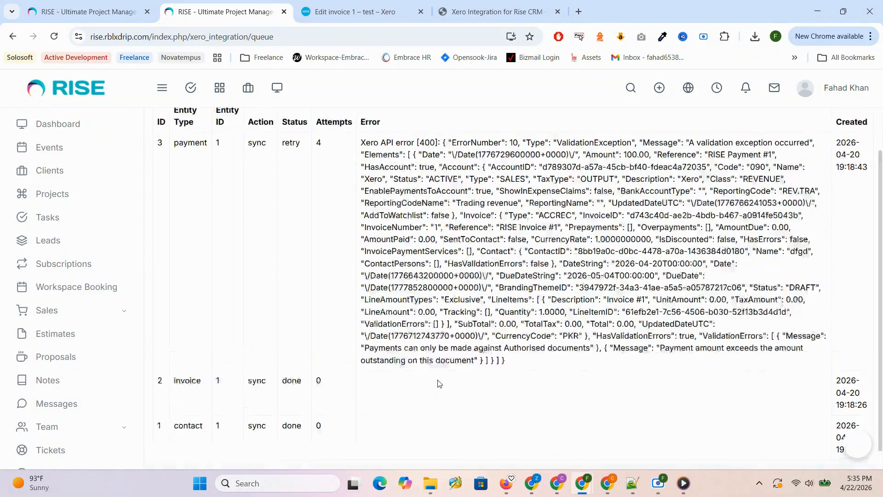
scroll(439, 383, up, 1)
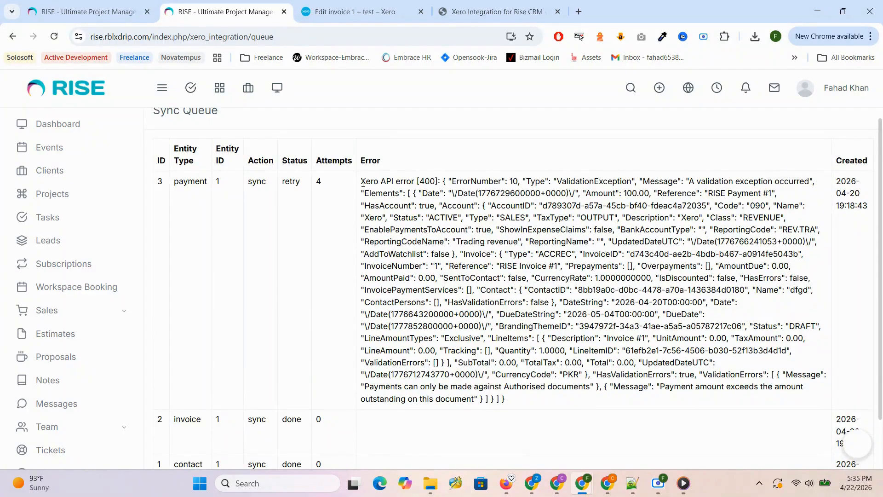
- Examine the complete Xero API error text of the payment job in the sync queue
drag(363, 182, 547, 399)
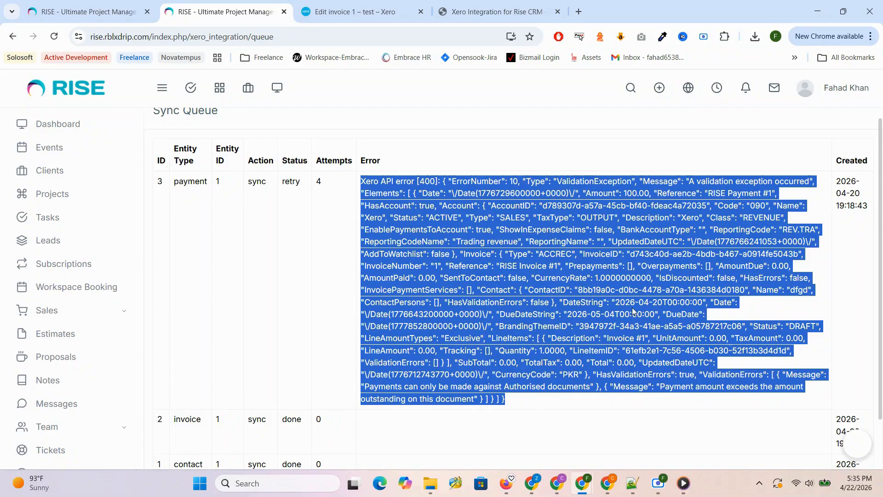
click(277, 252)
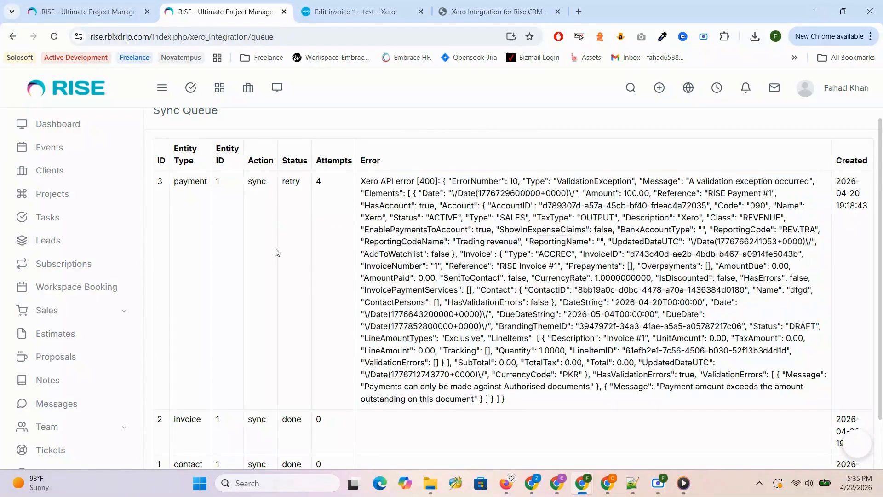
scroll(277, 252, down, 1)
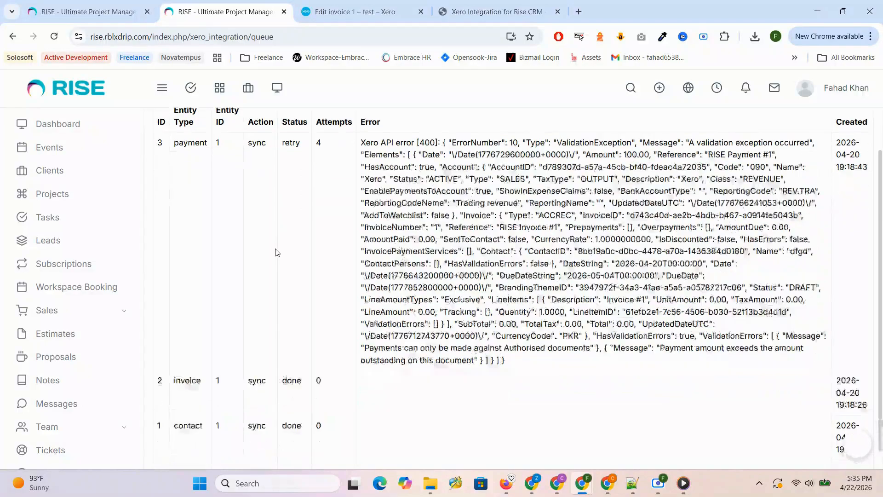
scroll(277, 252, up, 2)
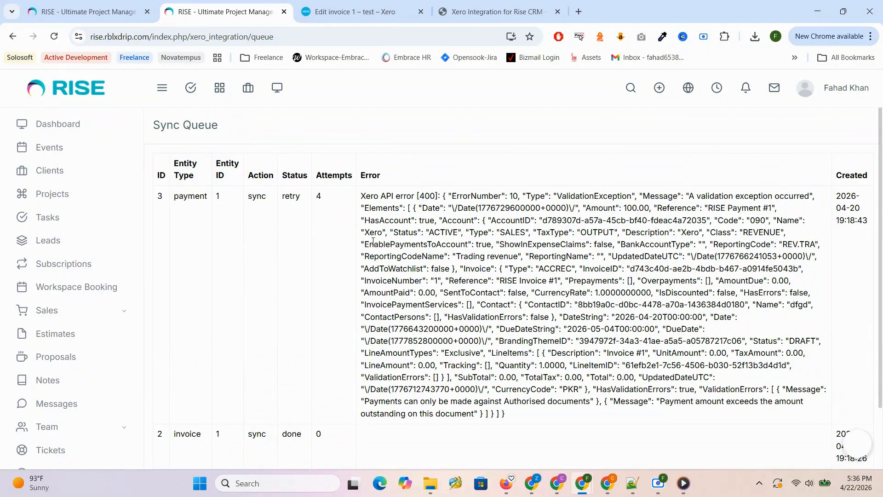
scroll(373, 240, down, 2)
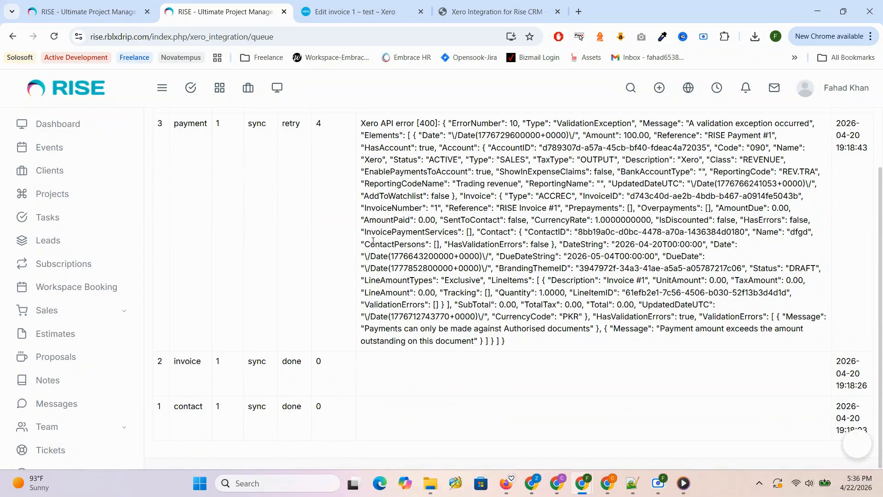
scroll(370, 240, up, 2)
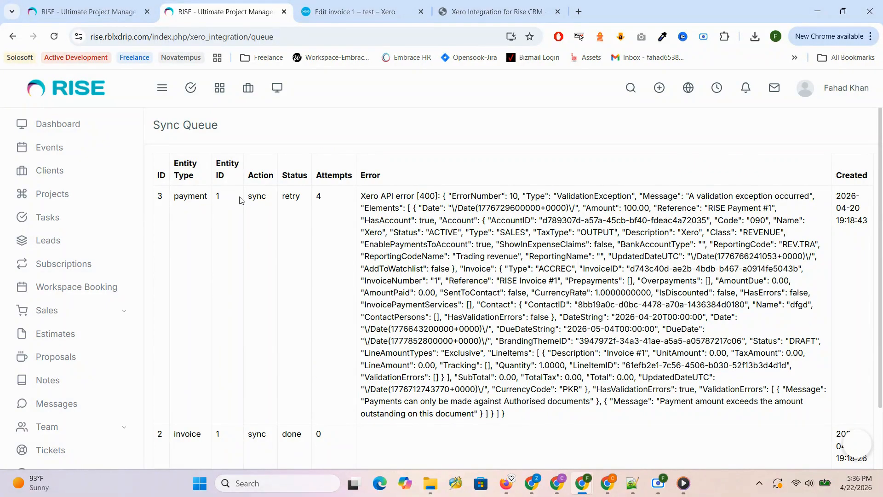
- Compare the invoice and contact jobs in the sync queue with the payment job
scroll(240, 209, down, 2)
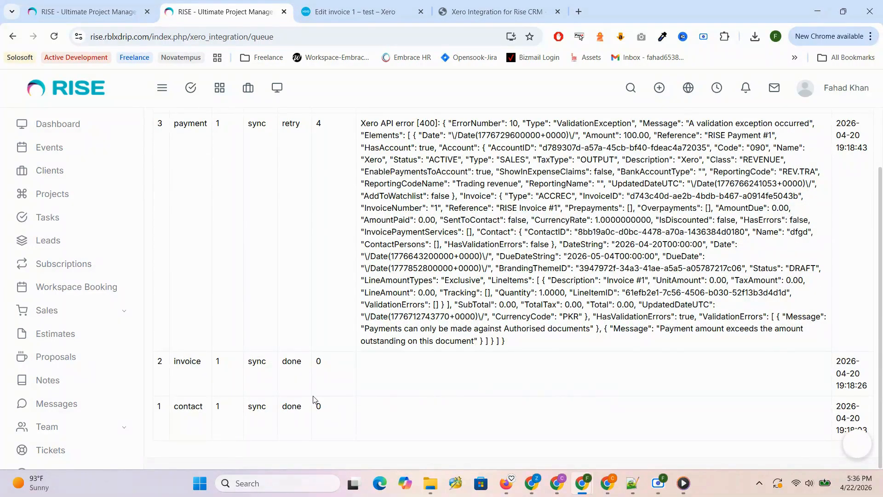
drag(207, 377, 317, 413)
click(422, 399)
scroll(435, 368, up, 2)
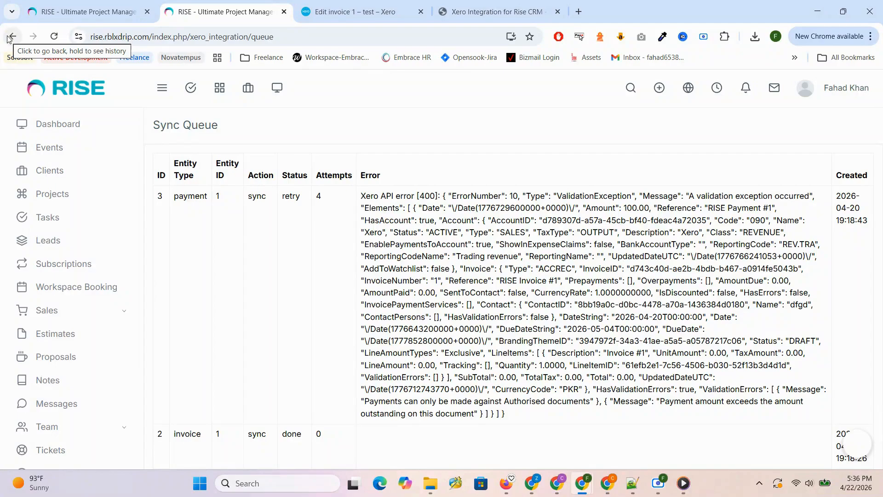
drag(184, 196, 545, 330)
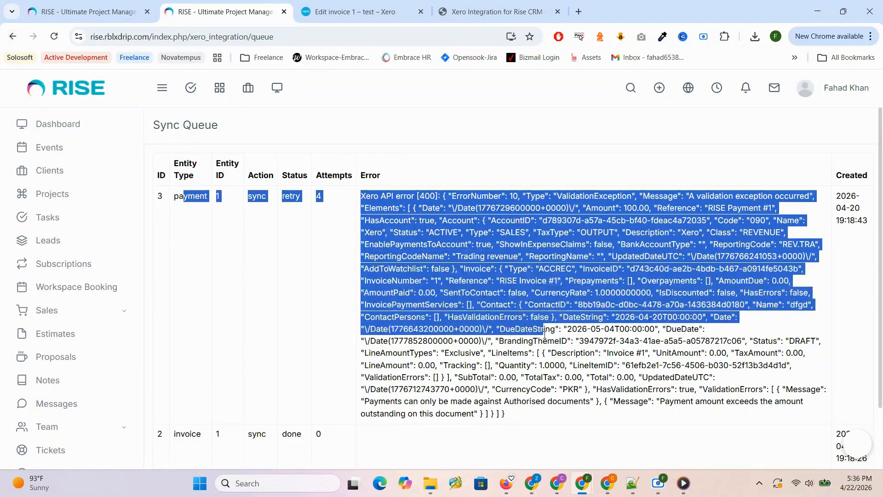
click(540, 158)
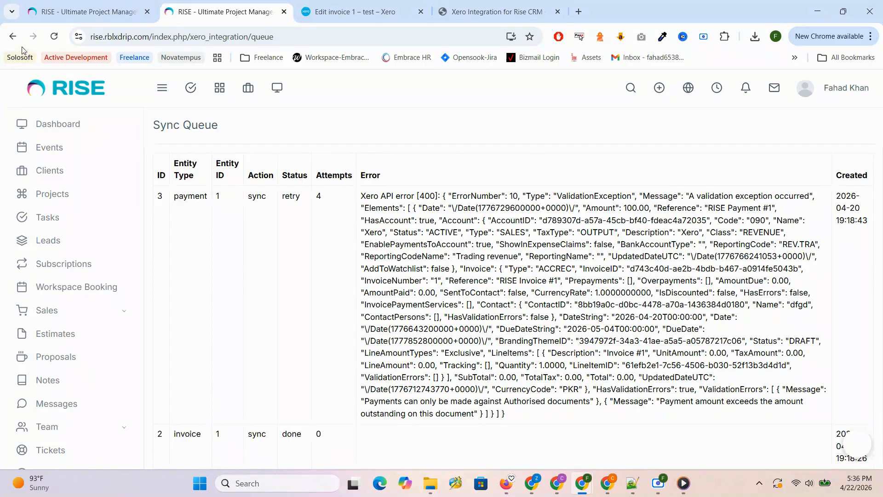
- Return to the Xero Integration dashboard and open the sync logs to review the oldest entries
click(12, 37)
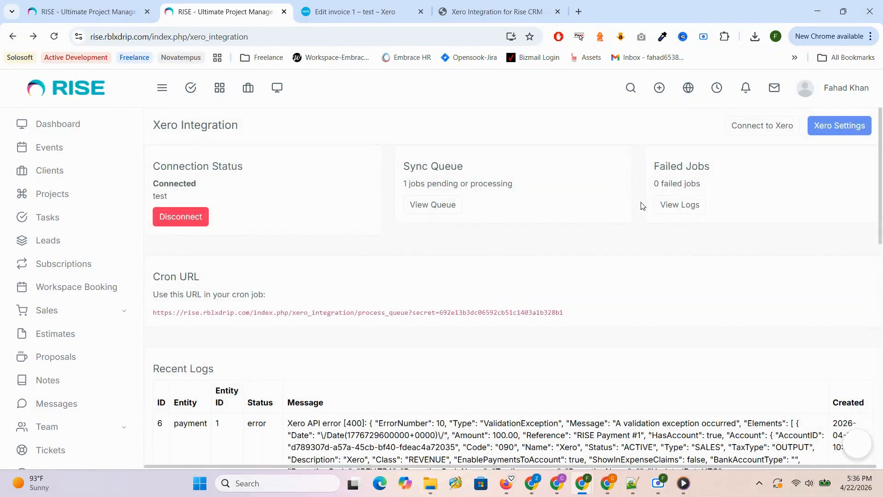
click(672, 206)
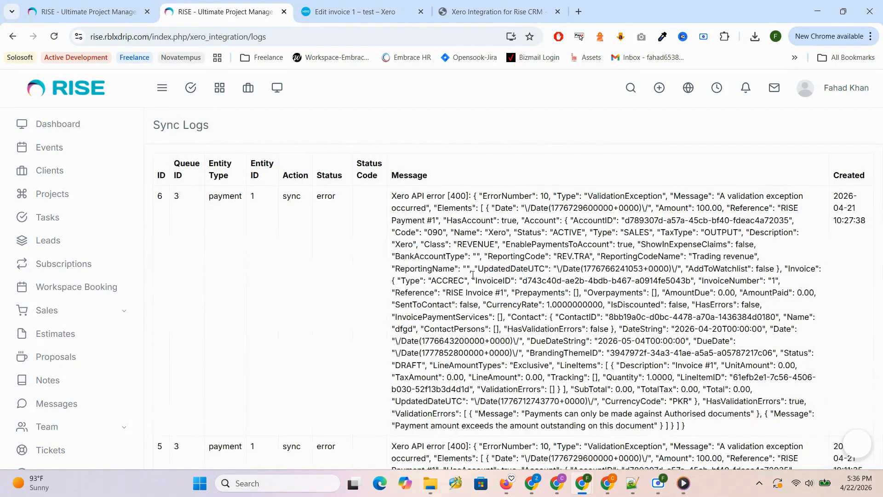
scroll(391, 200, down, 5)
scroll(390, 201, down, 7)
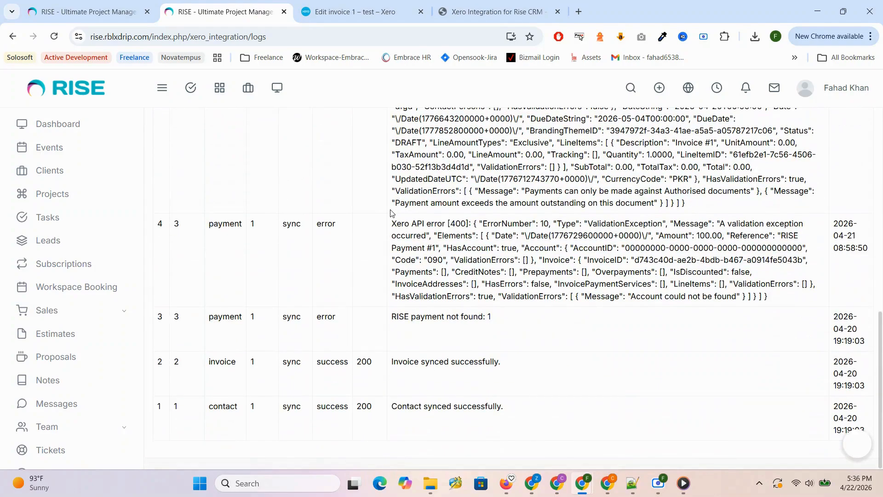
drag(208, 315, 882, 399)
click(569, 353)
- Look through the payment error entries in the sync logs and compare them with the invoice and contact entries
scroll(586, 303, up, 2)
scroll(586, 304, up, 6)
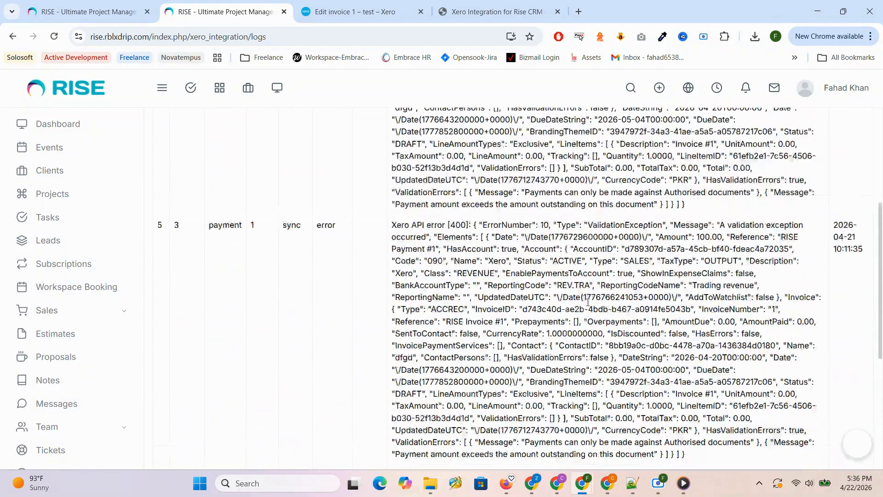
scroll(588, 305, up, 5)
scroll(588, 305, down, 6)
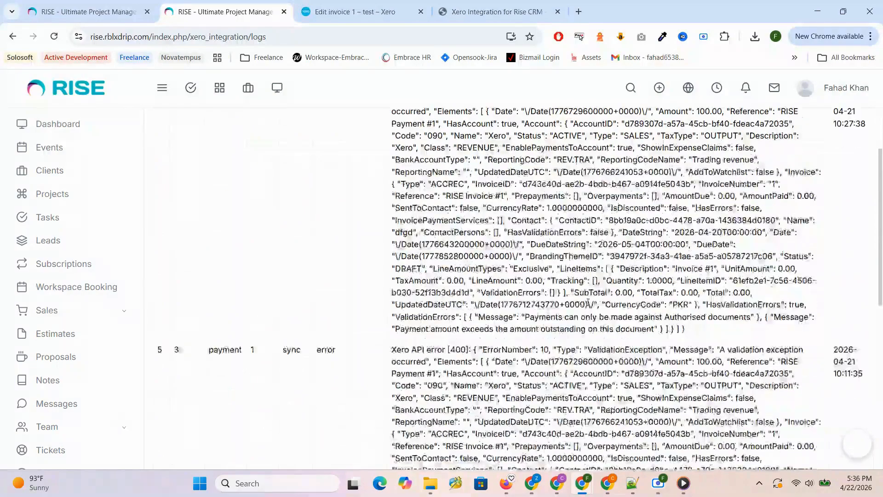
scroll(588, 304, down, 5)
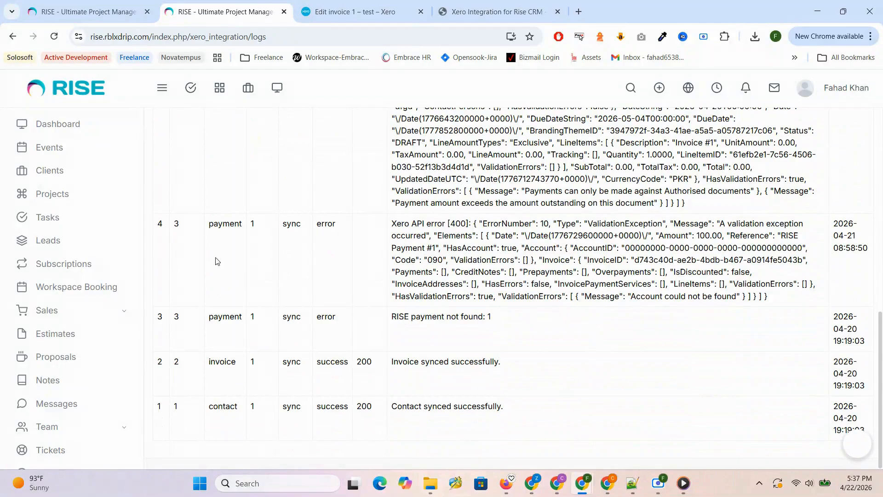
drag(195, 223, 546, 427)
click(546, 426)
- Switch to the Xero Integration for Rise CRM documentation and return to its Table of Contents
click(518, 12)
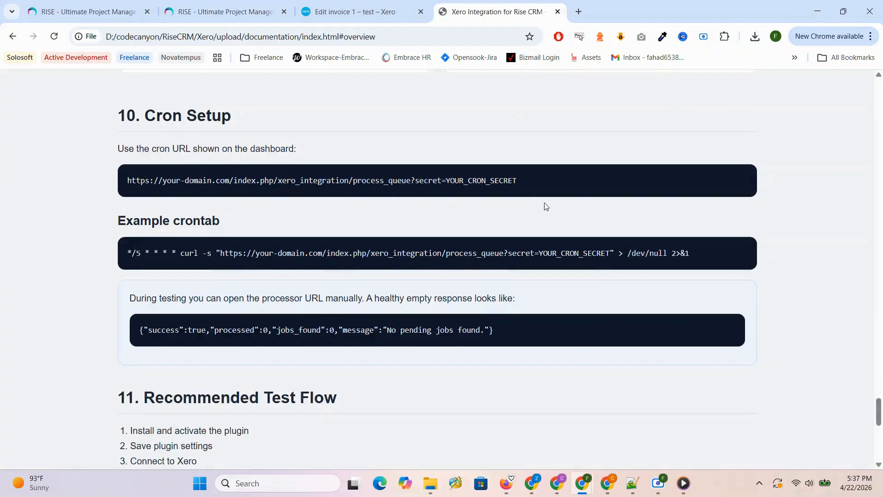
scroll(547, 206, up, 5)
drag(878, 395, 880, 109)
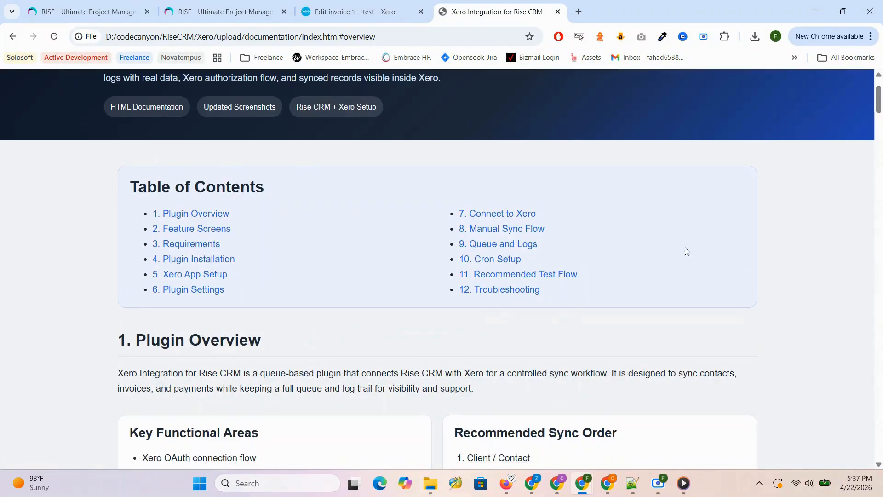
scroll(693, 245, up, 2)
scroll(693, 246, up, 1)
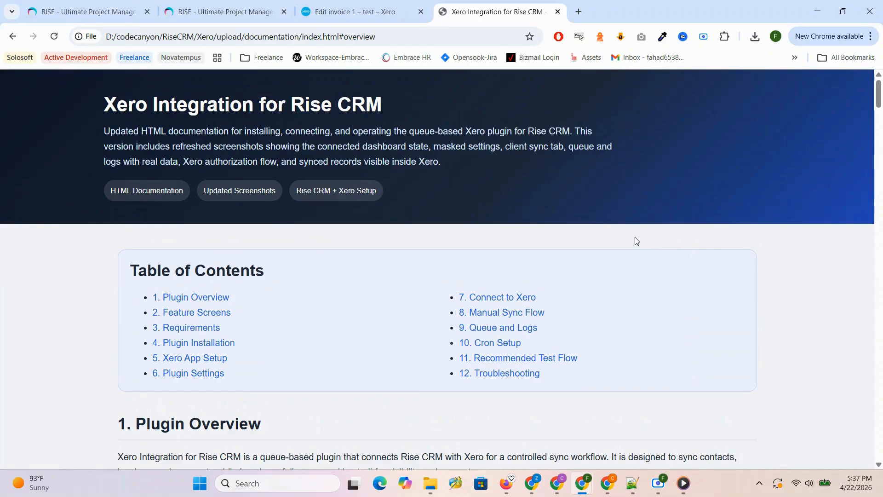
- Open the Plugin Overview section and review the documentation from there through the Connected Dashboard and Settings Screen
click(191, 297)
scroll(287, 308, down, 2)
scroll(290, 307, down, 3)
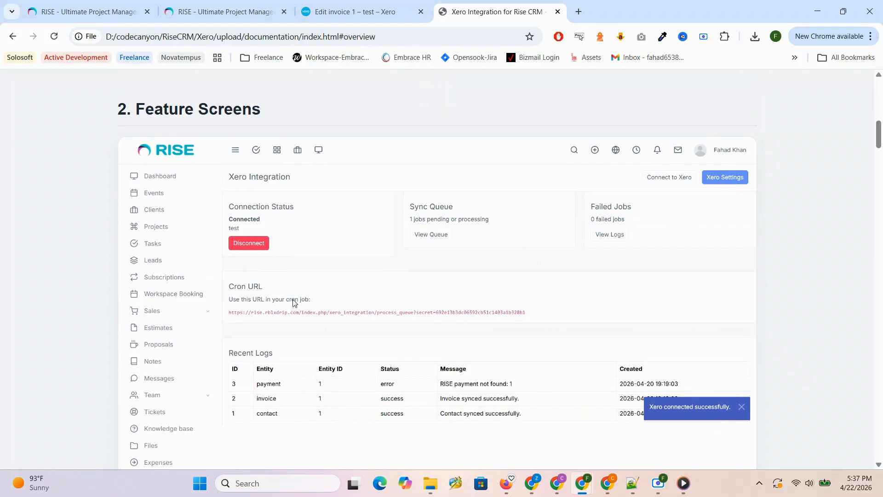
scroll(294, 301, down, 3)
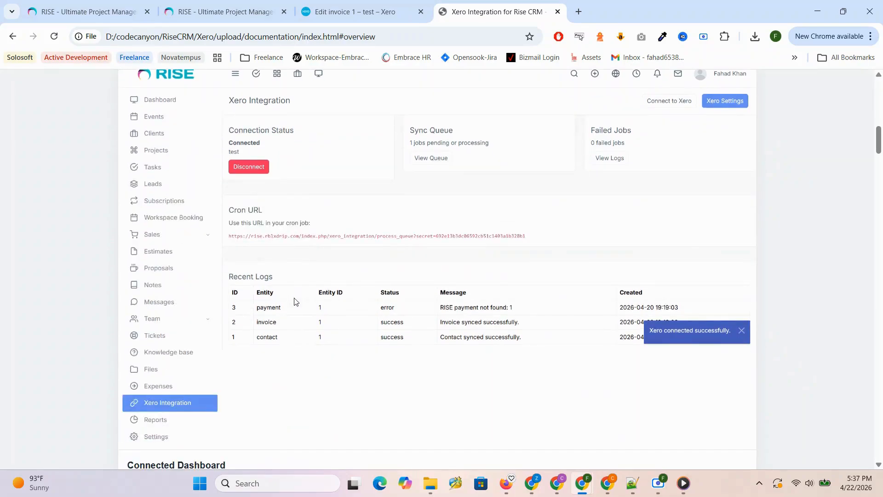
scroll(294, 302, down, 6)
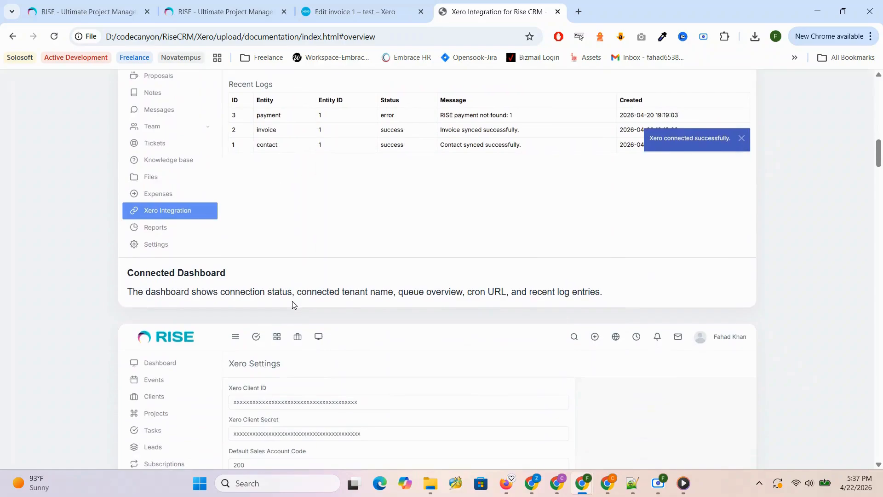
scroll(291, 307, down, 2)
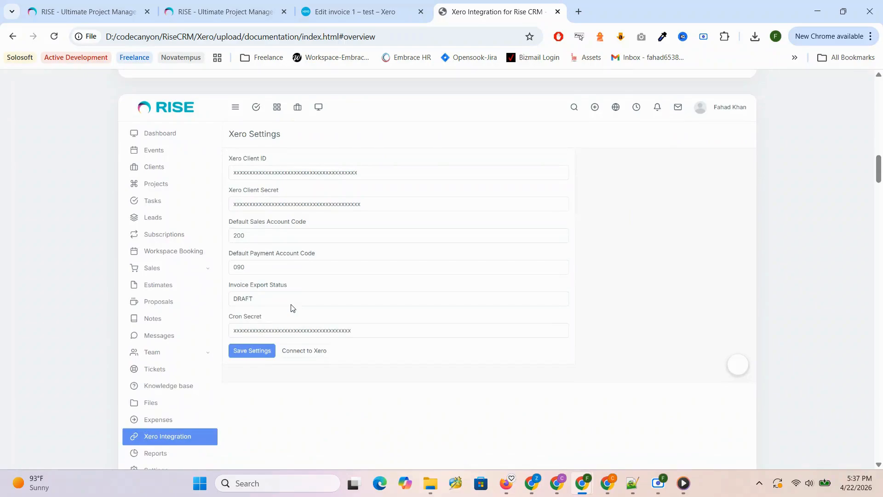
scroll(282, 317, down, 5)
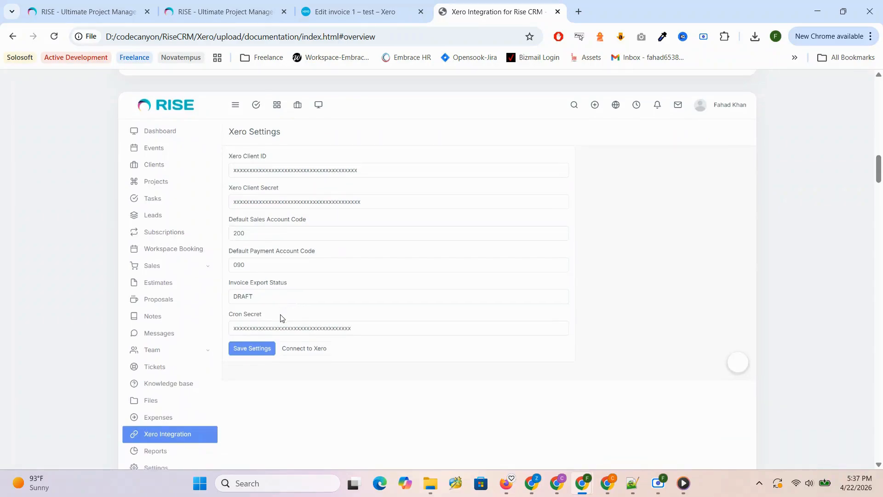
scroll(284, 315, down, 2)
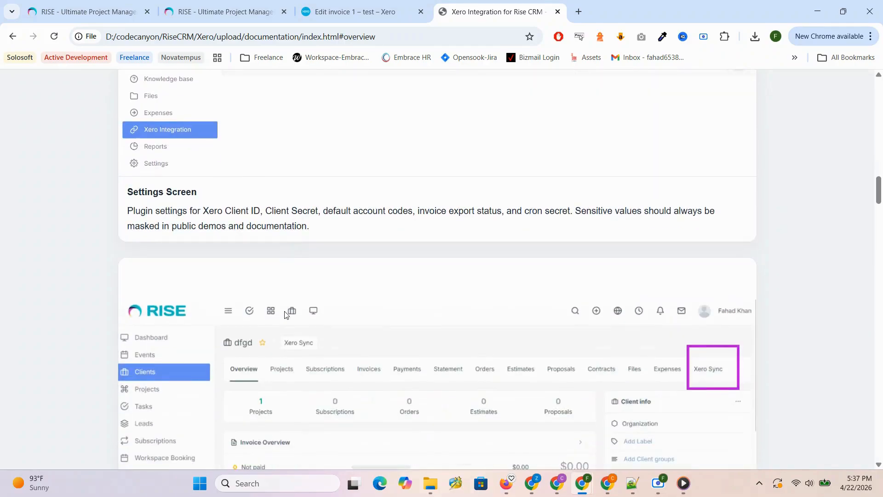
- Review the feature screens for the client Xero Sync tab, sync queue, sync logs, authorization flow and synced Xero records
scroll(602, 362, down, 6)
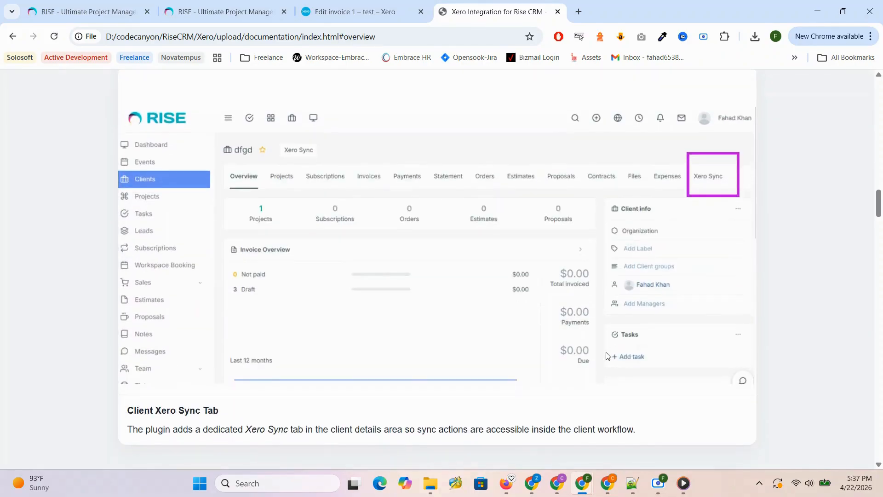
scroll(606, 354, down, 6)
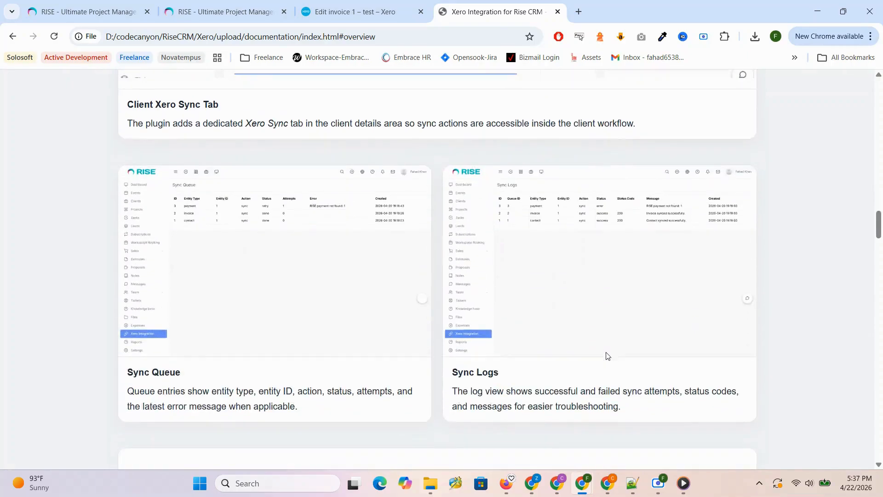
scroll(606, 355, down, 10)
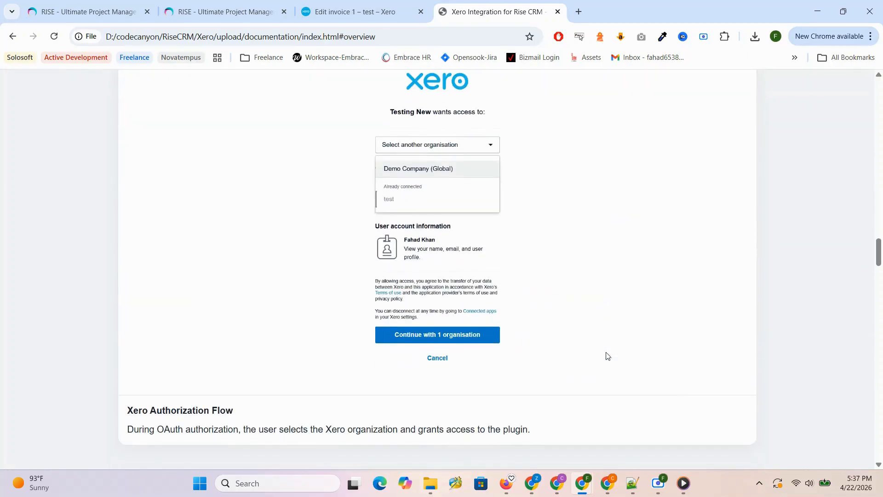
scroll(605, 355, down, 6)
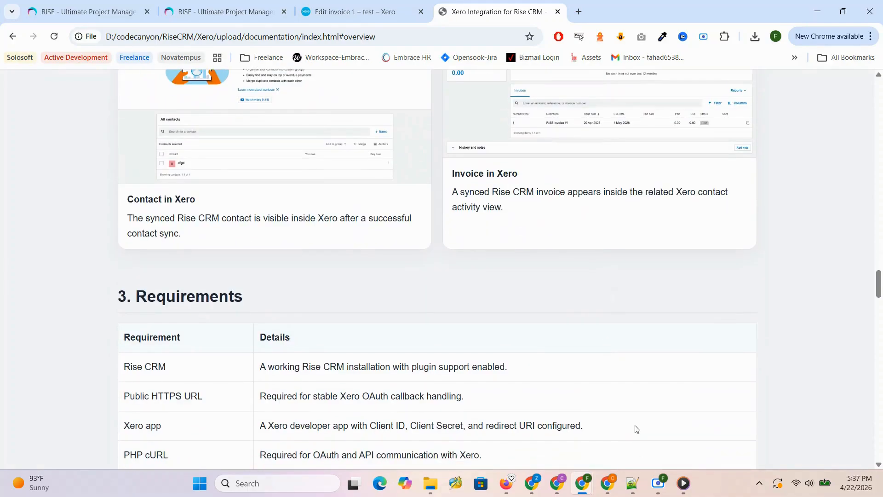
- Read the documentation sections on requirements, plugin installation, Xero app setup and plugin settings
scroll(638, 430, down, 7)
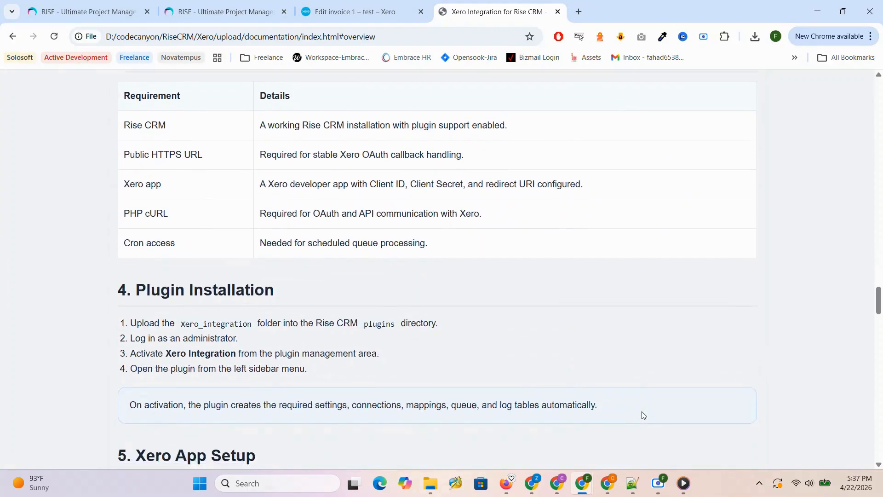
scroll(643, 415, down, 7)
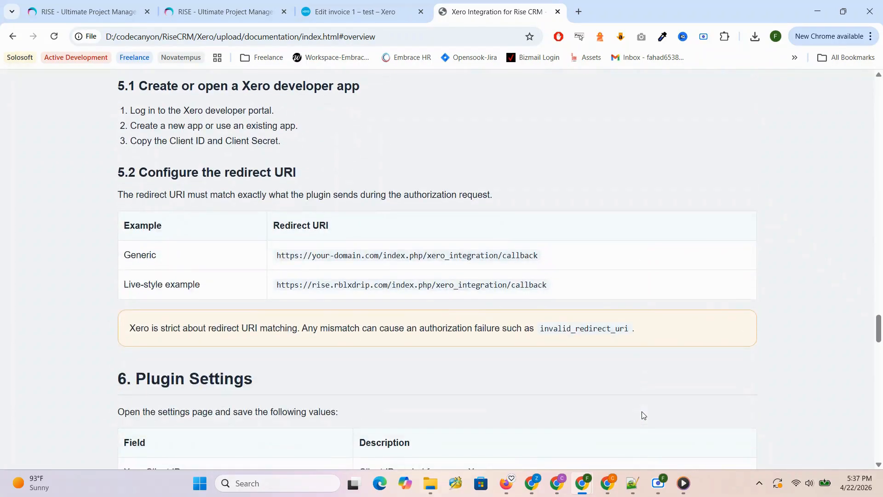
scroll(643, 415, down, 5)
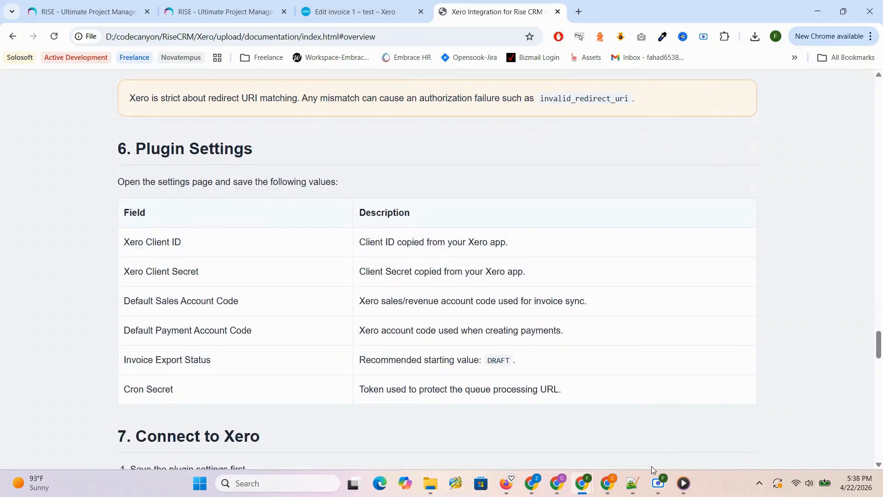
click(659, 483)
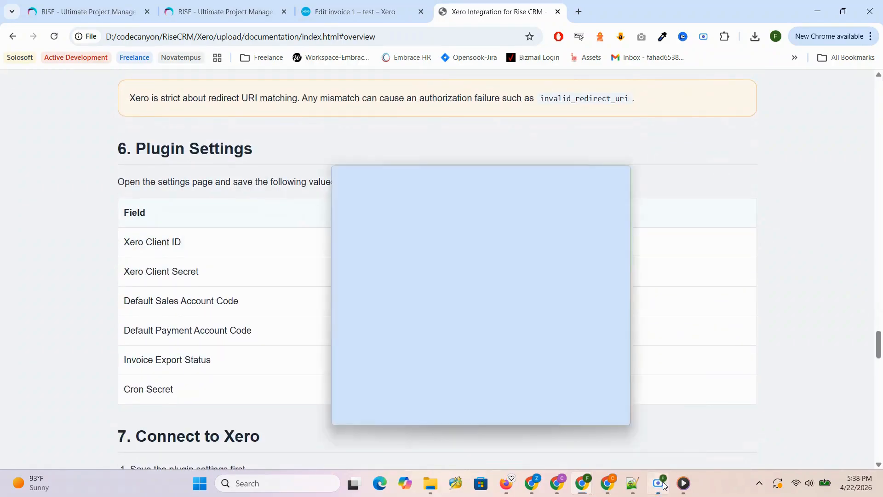